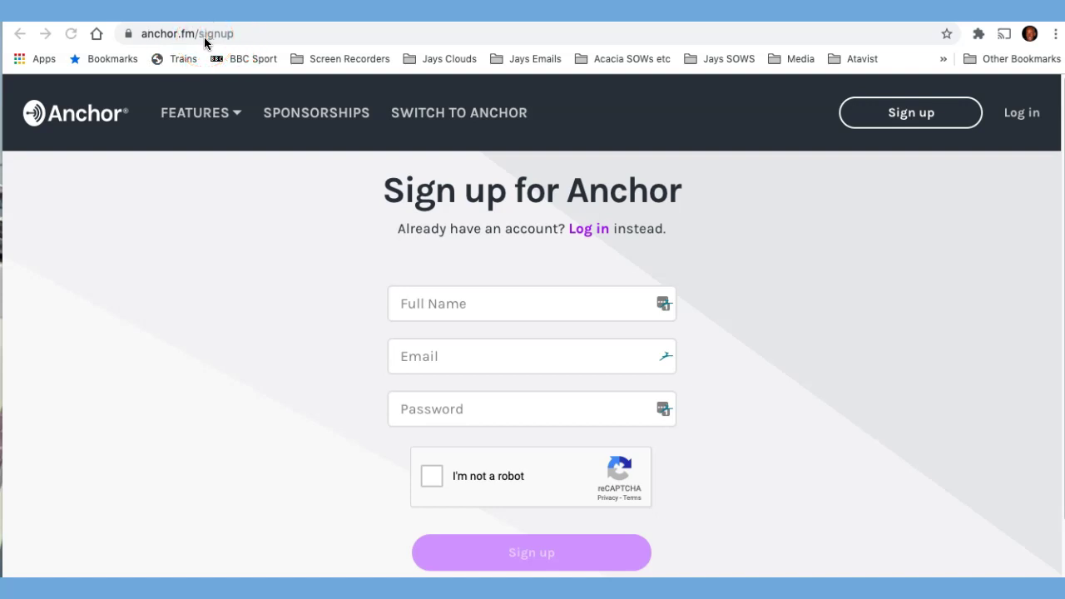
Fill in the full name, account e-mail and password on the sign-up form, and pass the reCAPTCHA check
click(441, 305)
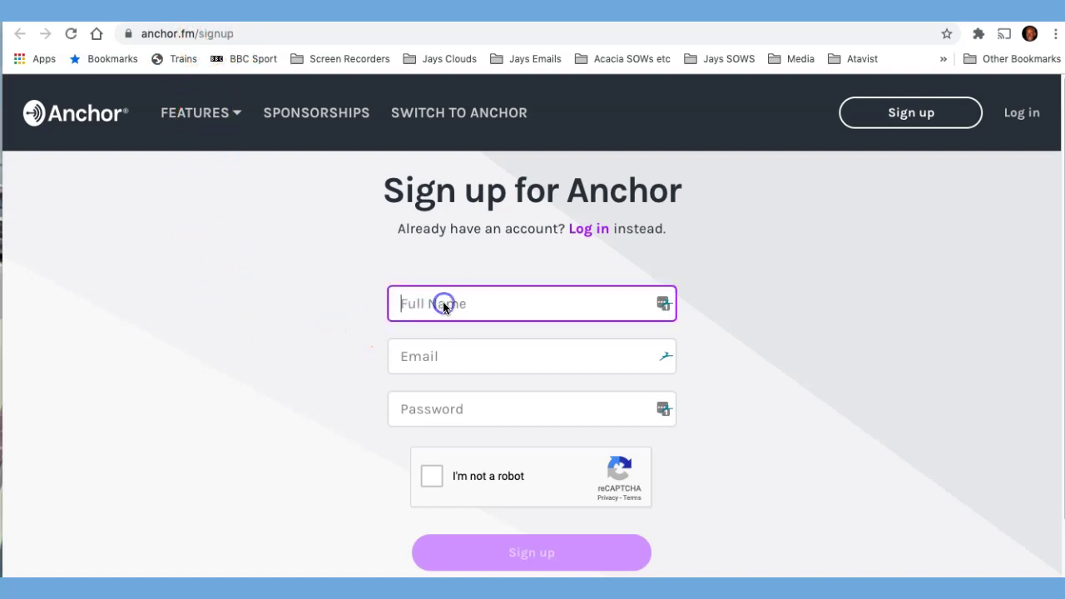
text(jayonline)
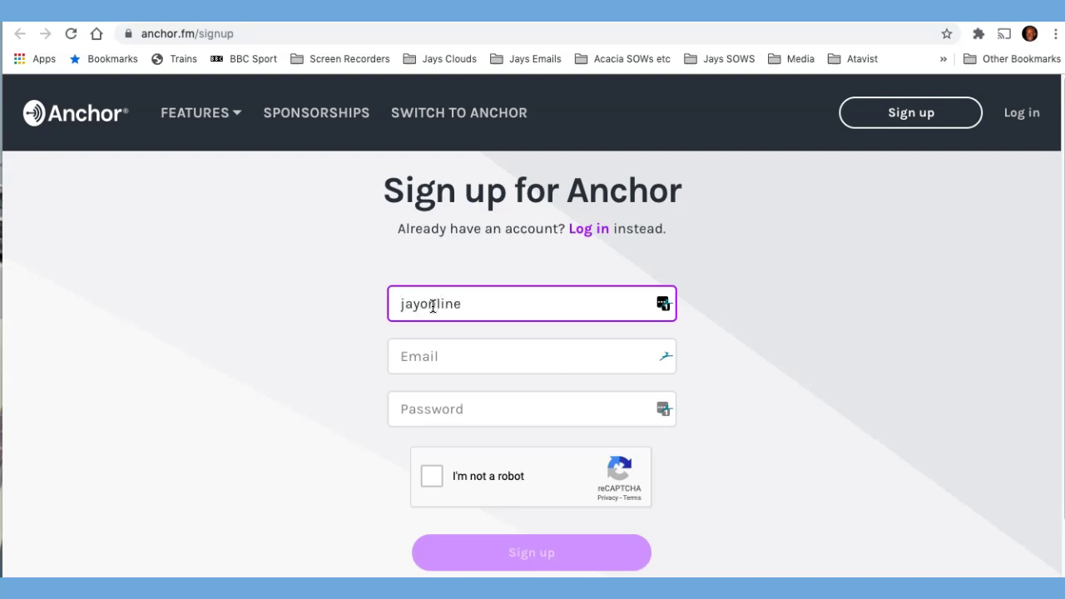
click(405, 357)
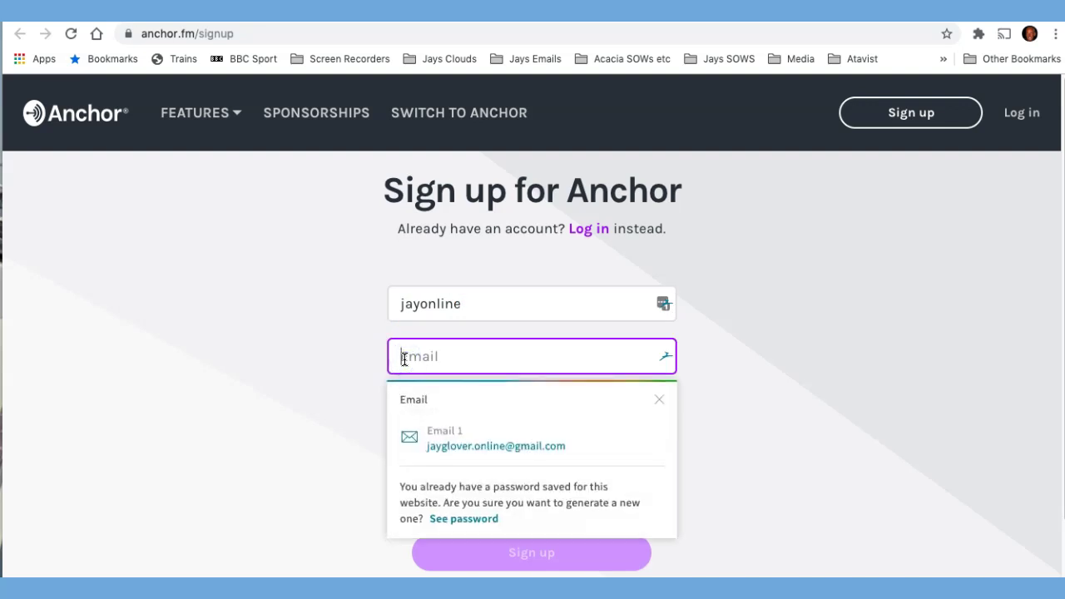
key(ctrl+v)
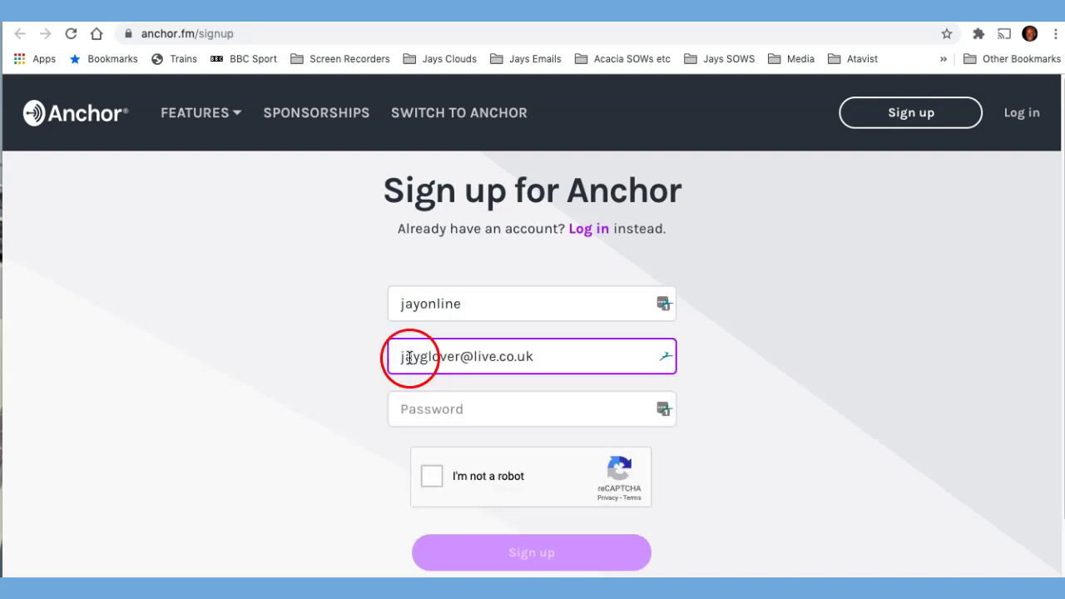
click(402, 412)
key(ctrl+v)
click(931, 445)
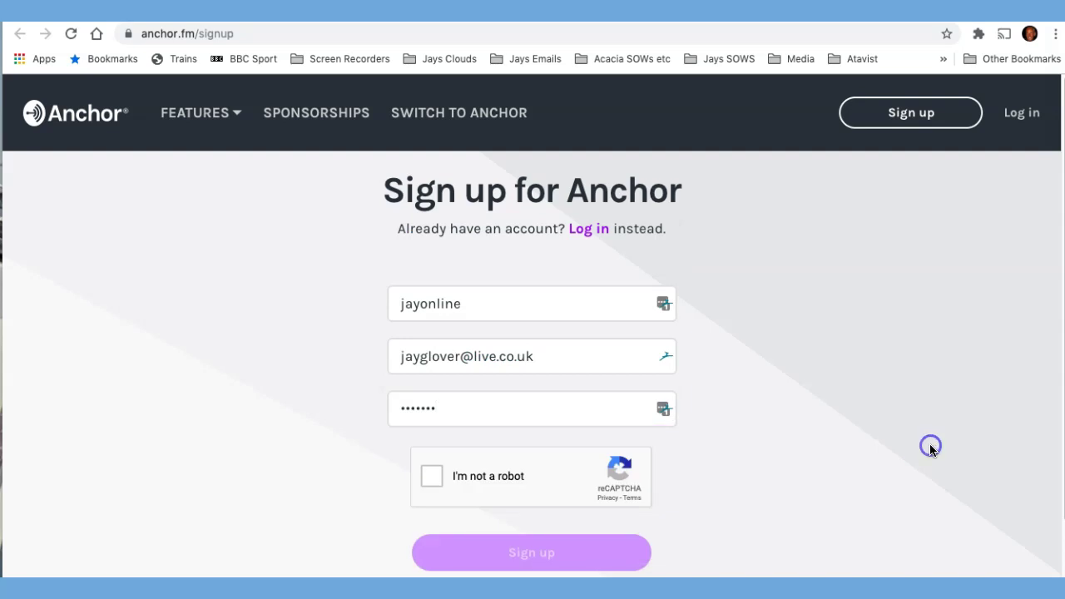
click(430, 479)
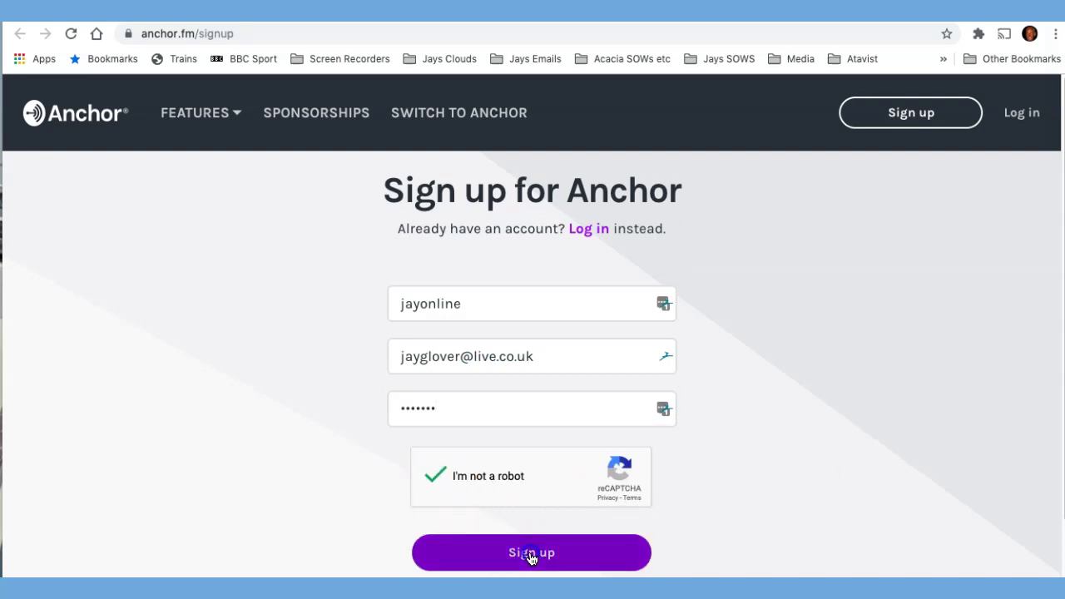
Create the Anchor account and begin the first episode from the welcome dashboard
click(532, 557)
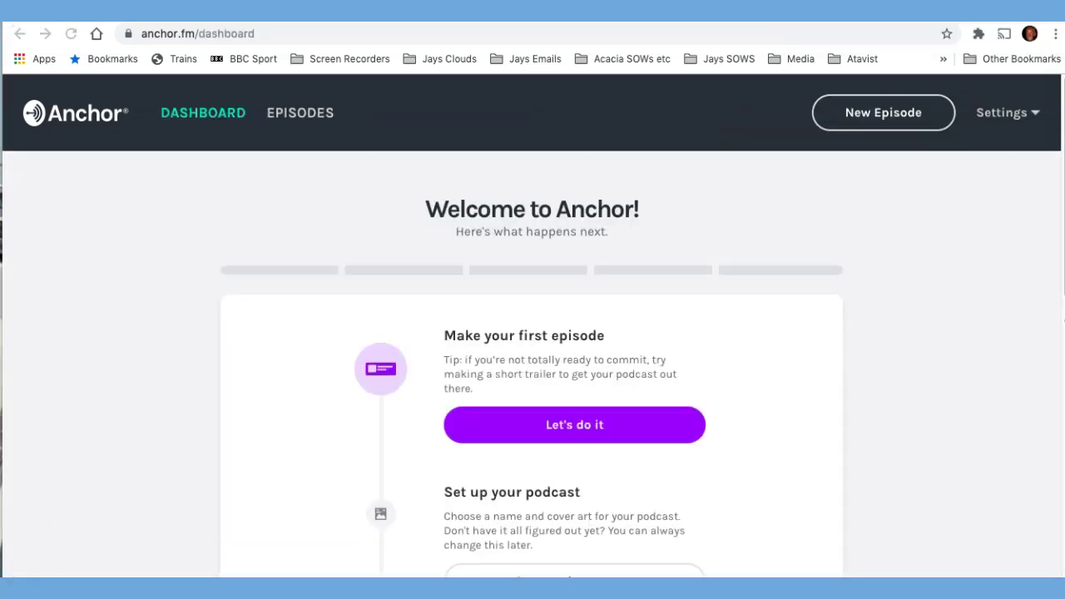
scroll(532, 333, down, 3)
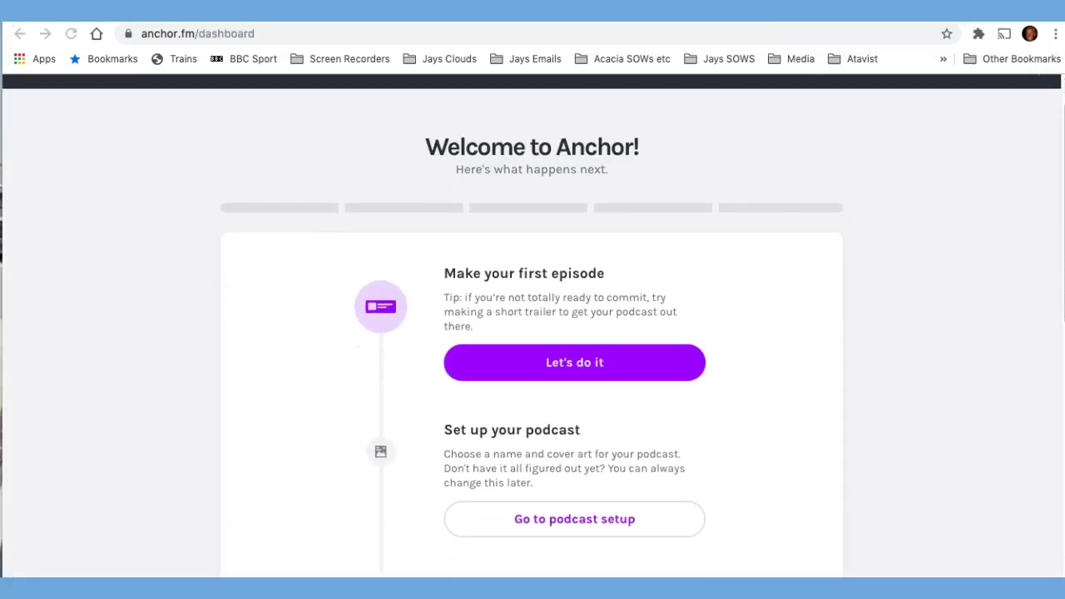
scroll(533, 333, down, 3)
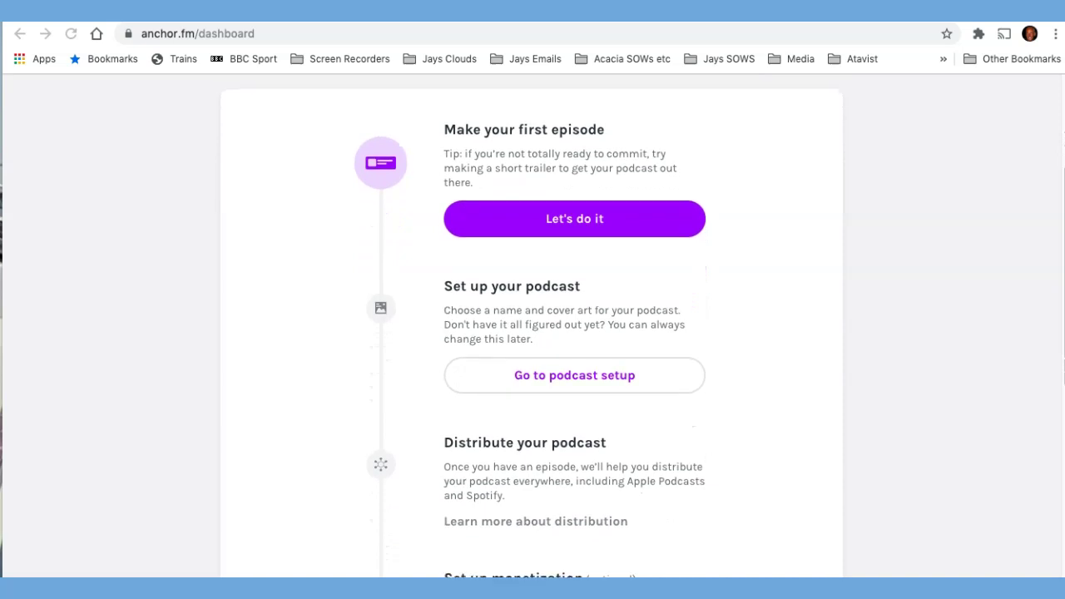
scroll(532, 333, down, 1)
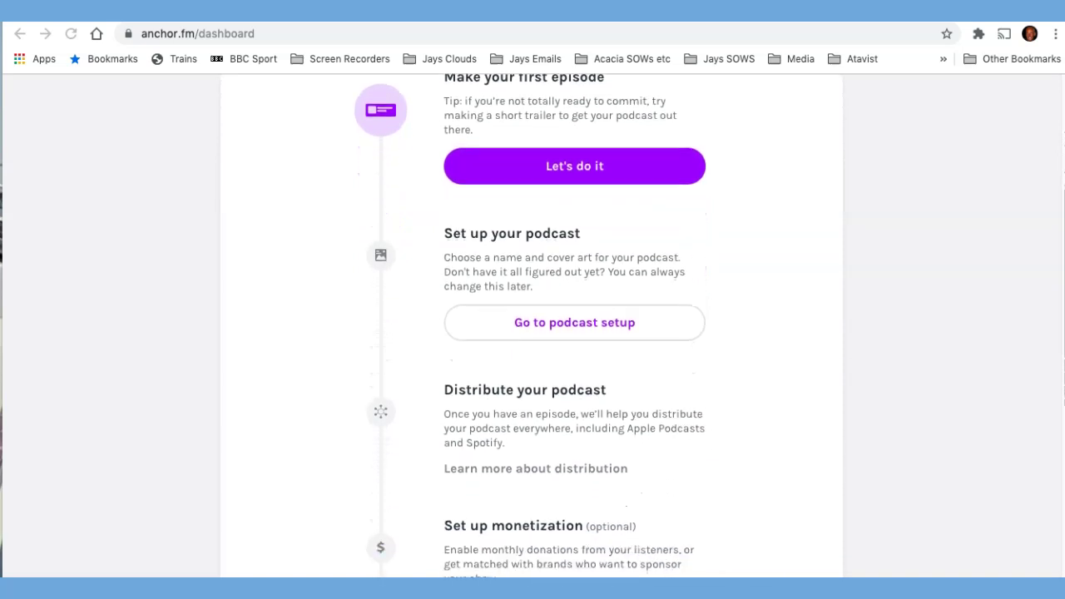
scroll(533, 333, up, 2)
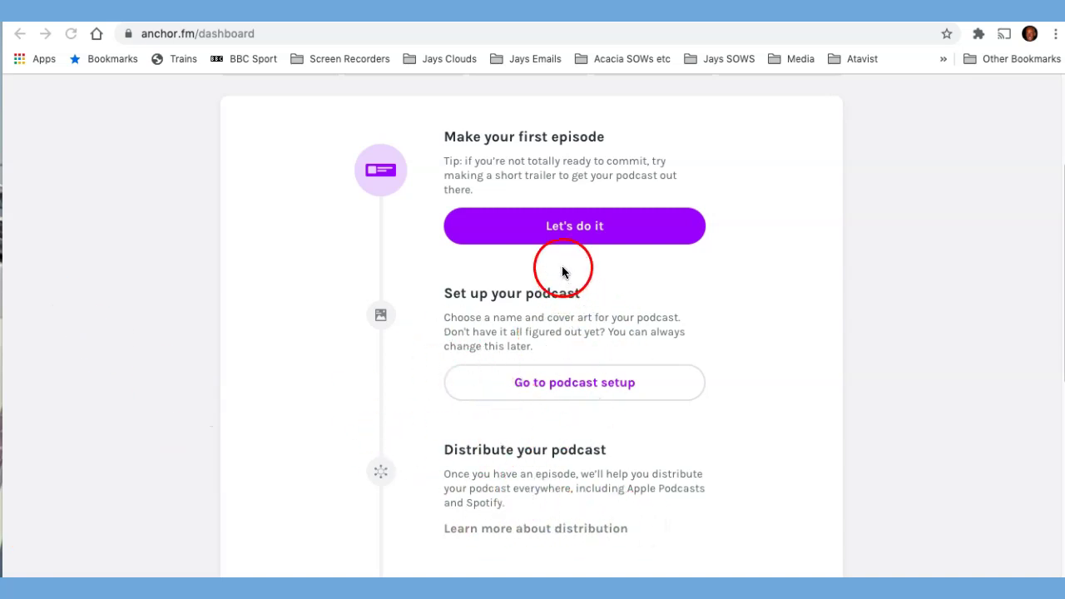
click(566, 233)
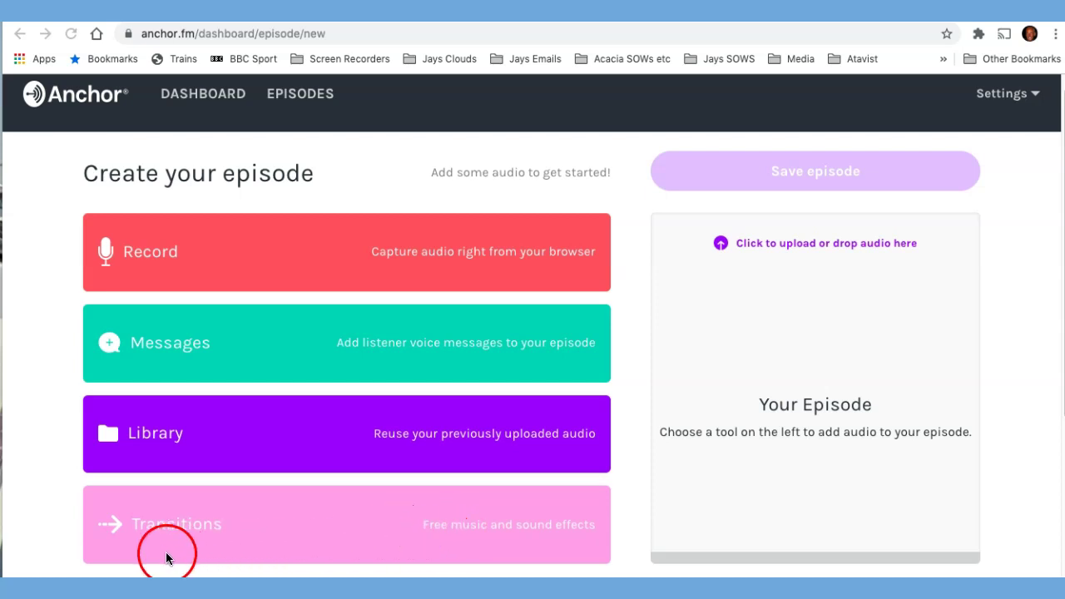
scroll(26, 544, up, 1)
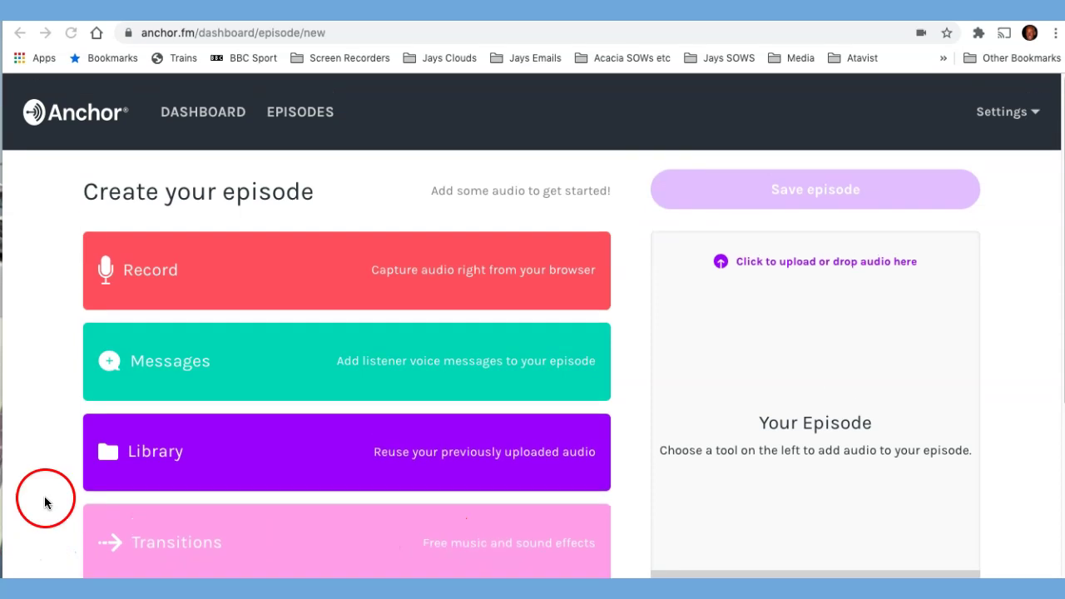
Record a 33-second audio clip with the in-browser recorder and save it to the library
click(230, 277)
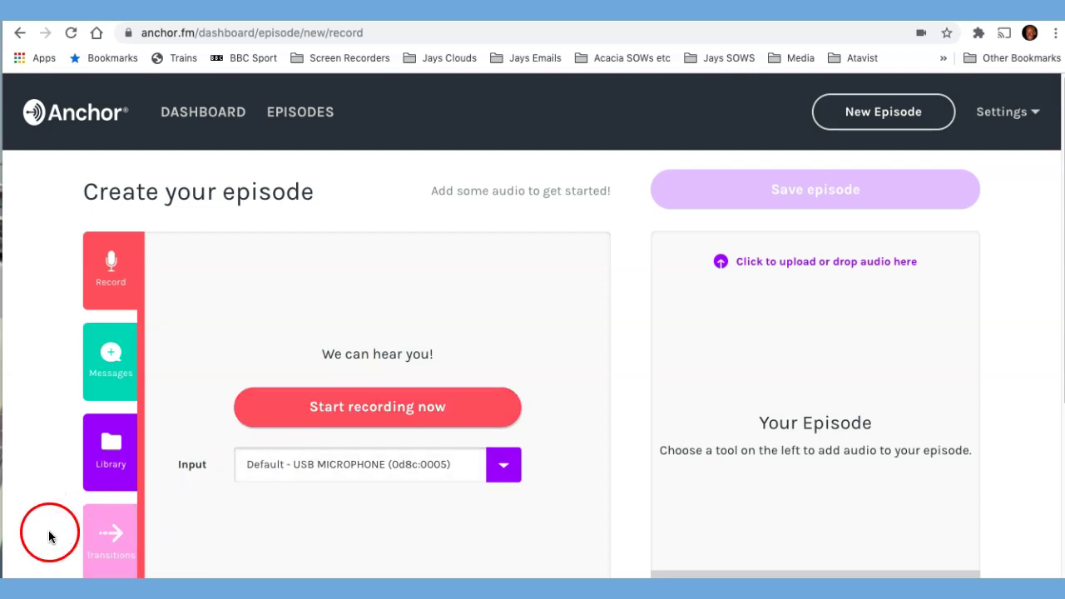
click(351, 412)
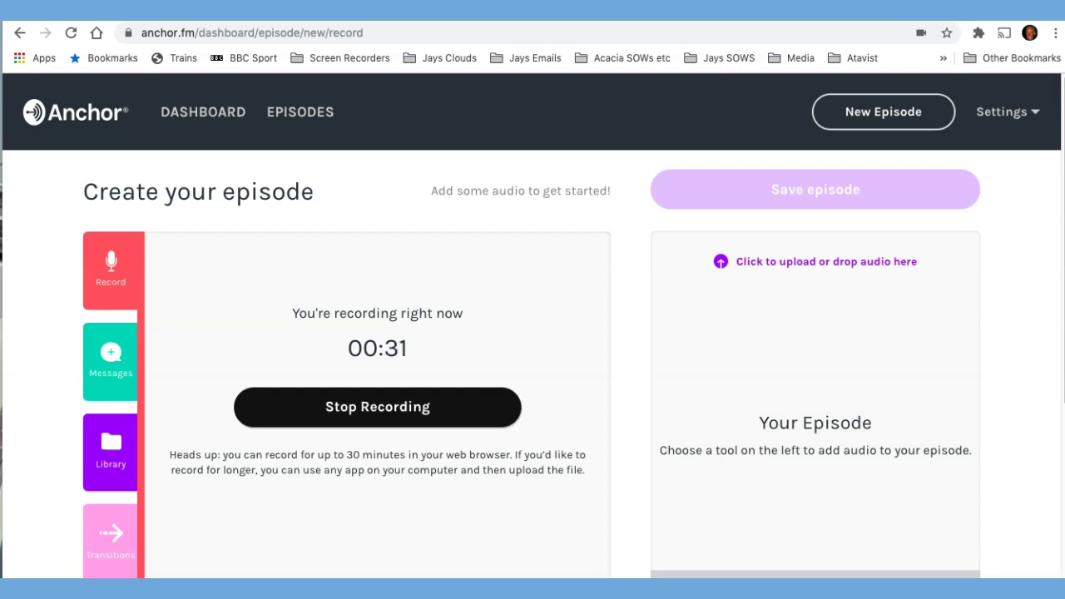
click(377, 407)
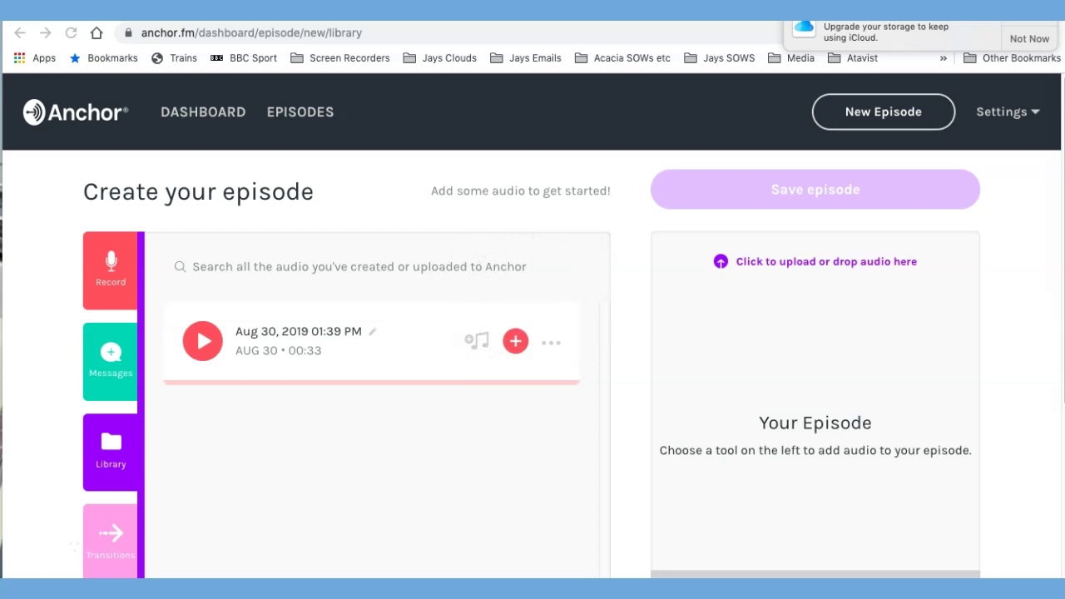
Add the 00:33 Aug 30, 2019 recording from the library to the episode lineup
drag(332, 349, 788, 335)
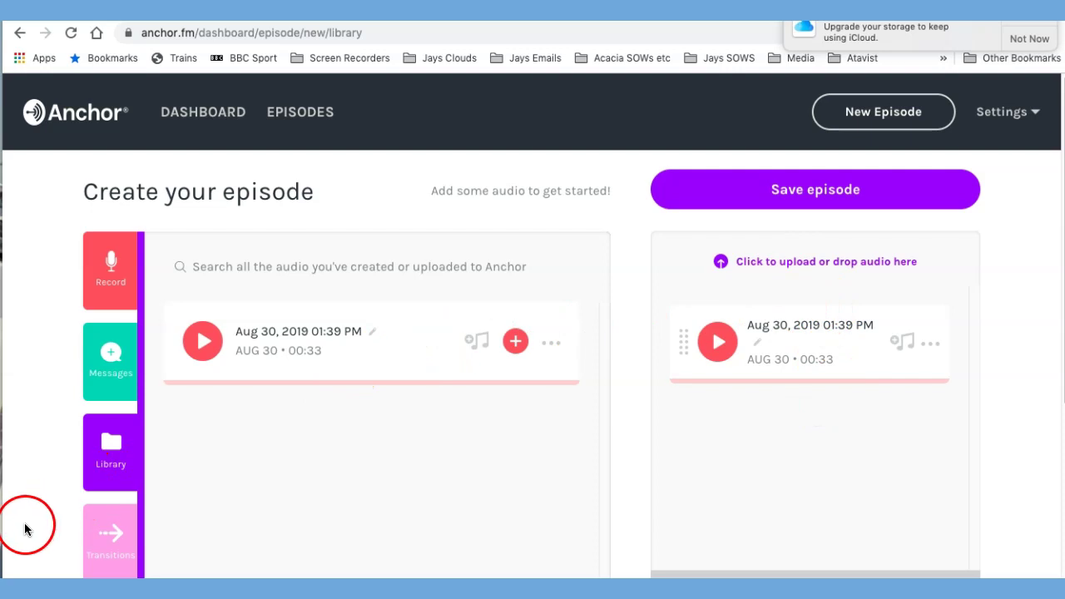
scroll(28, 545, down, 2)
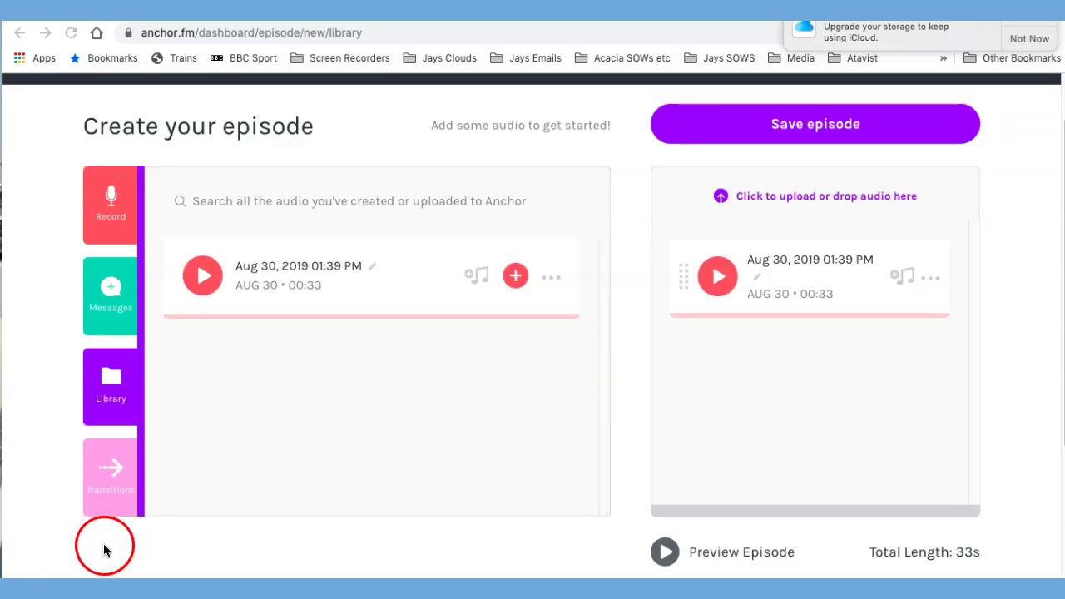
Add two 00:05 Heist transitions, one before and one after the 33-second recording
click(107, 471)
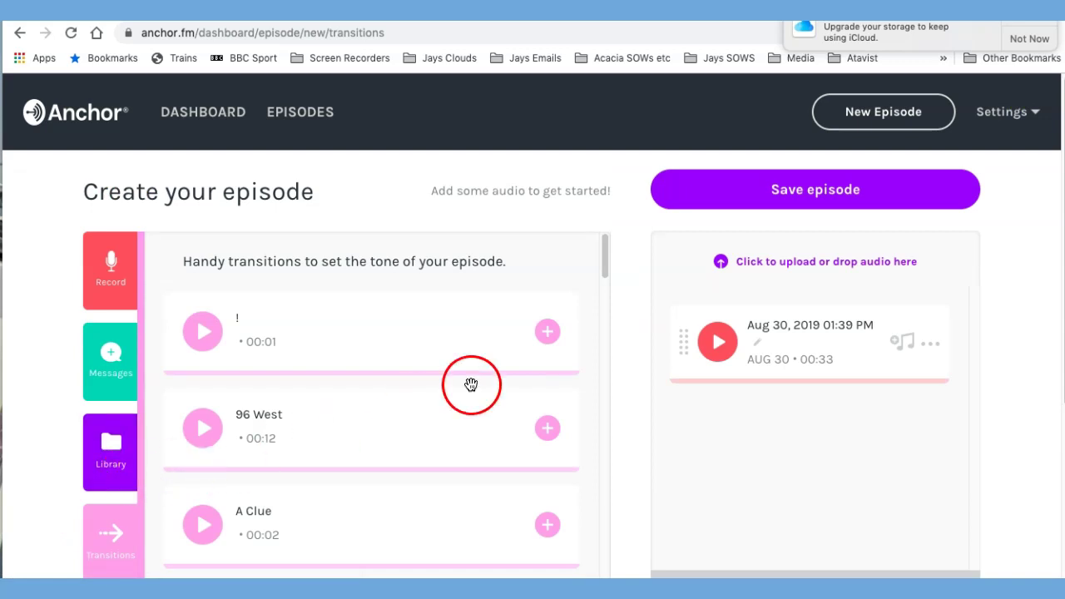
drag(603, 267, 599, 557)
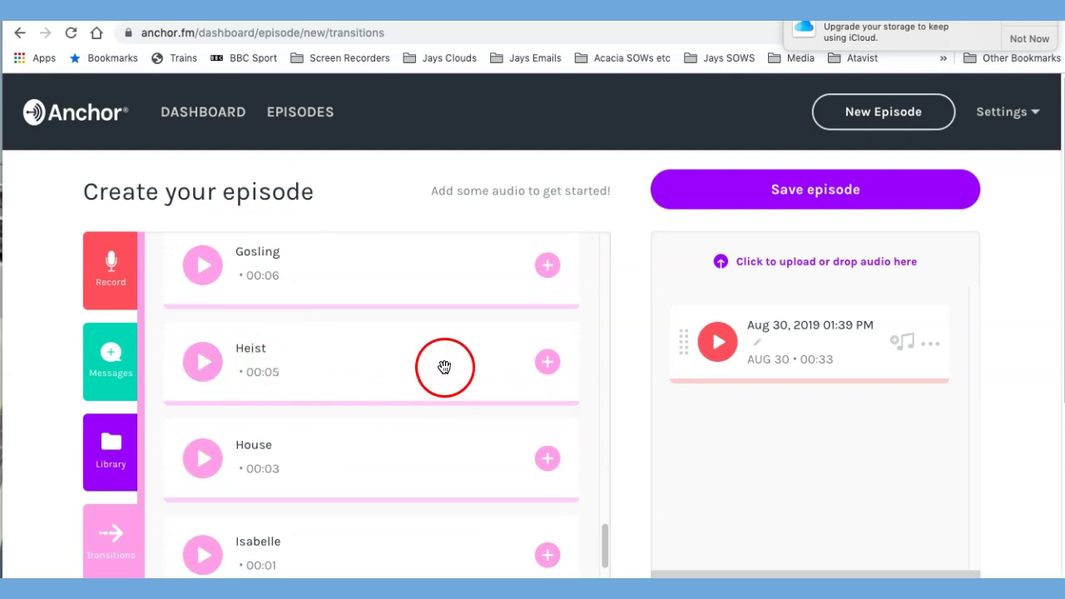
click(546, 363)
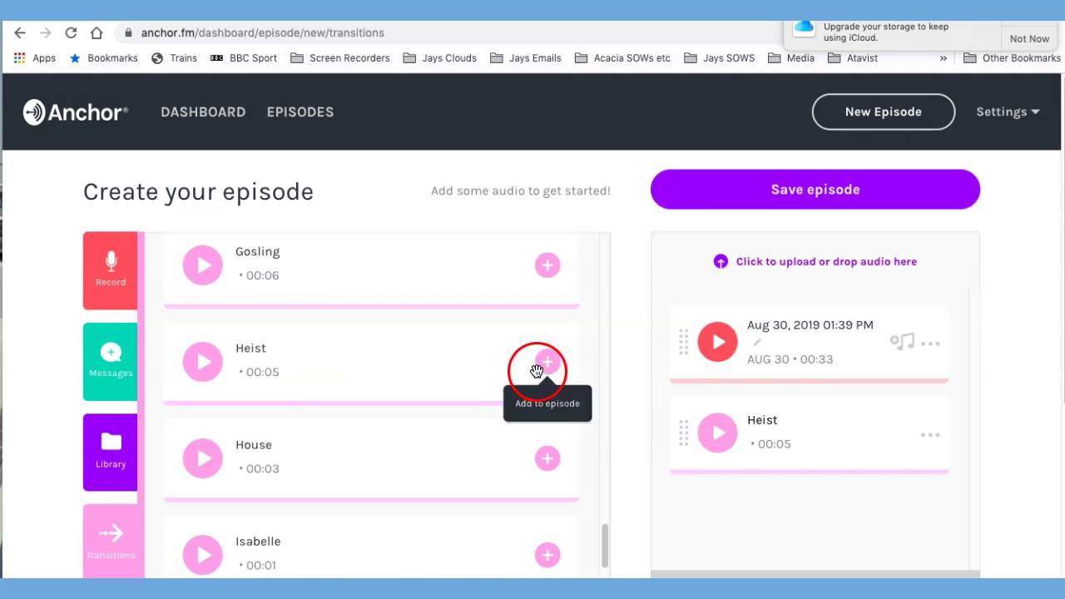
click(547, 364)
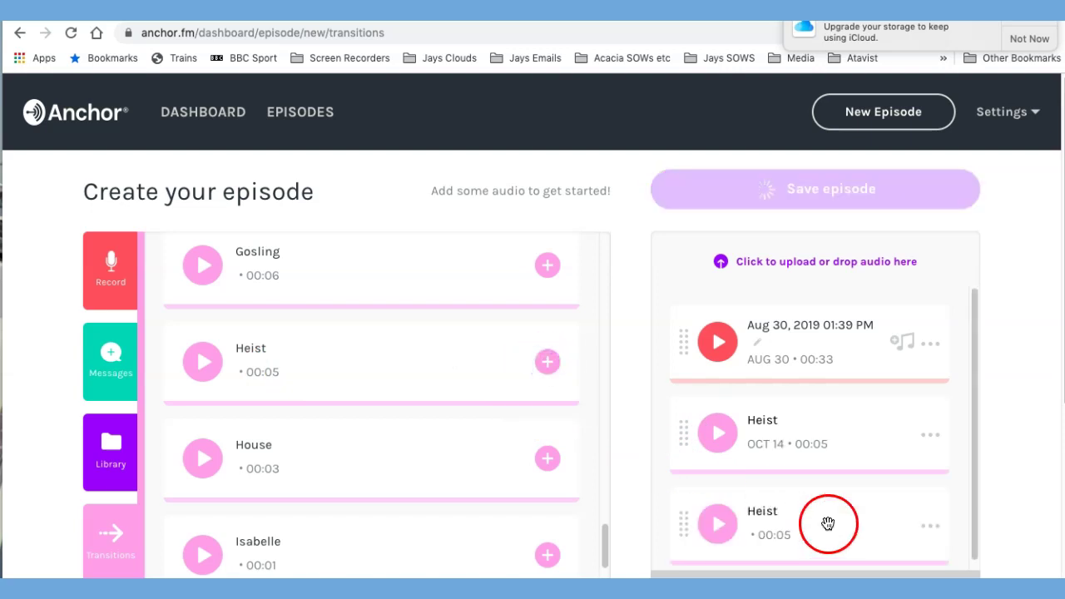
drag(684, 522, 689, 321)
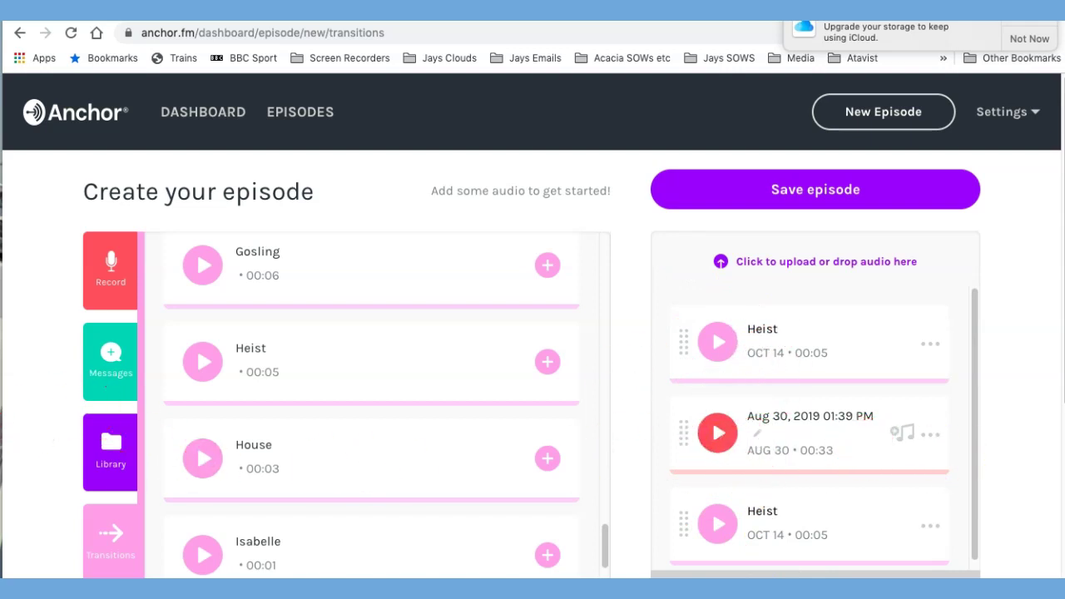
scroll(31, 548, down, 1)
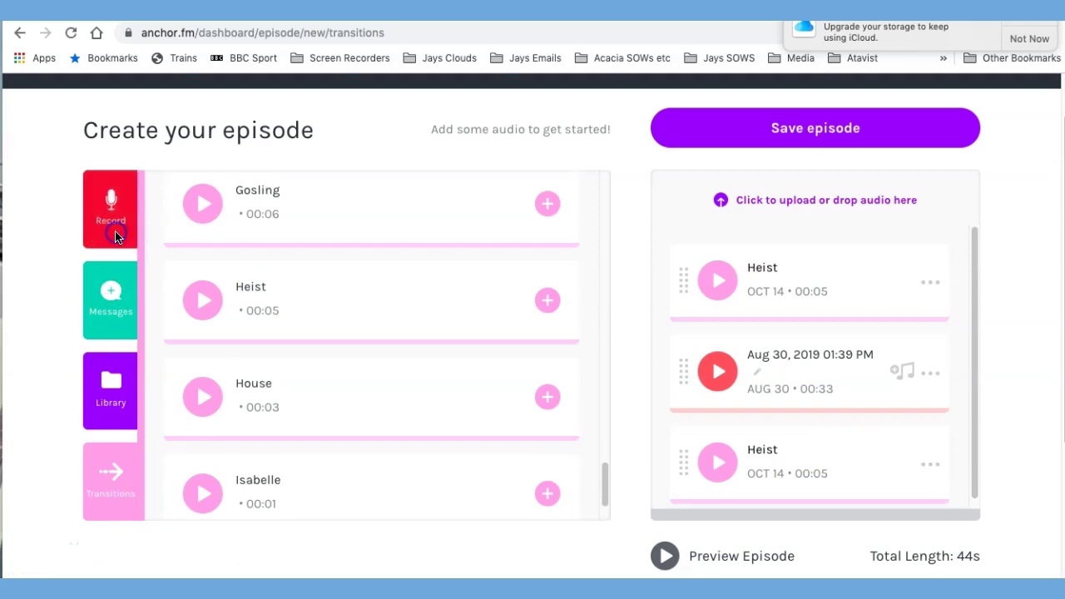
Reopen the Record tool beside the Heist, recording, Heist lineup totalling 44s
click(115, 233)
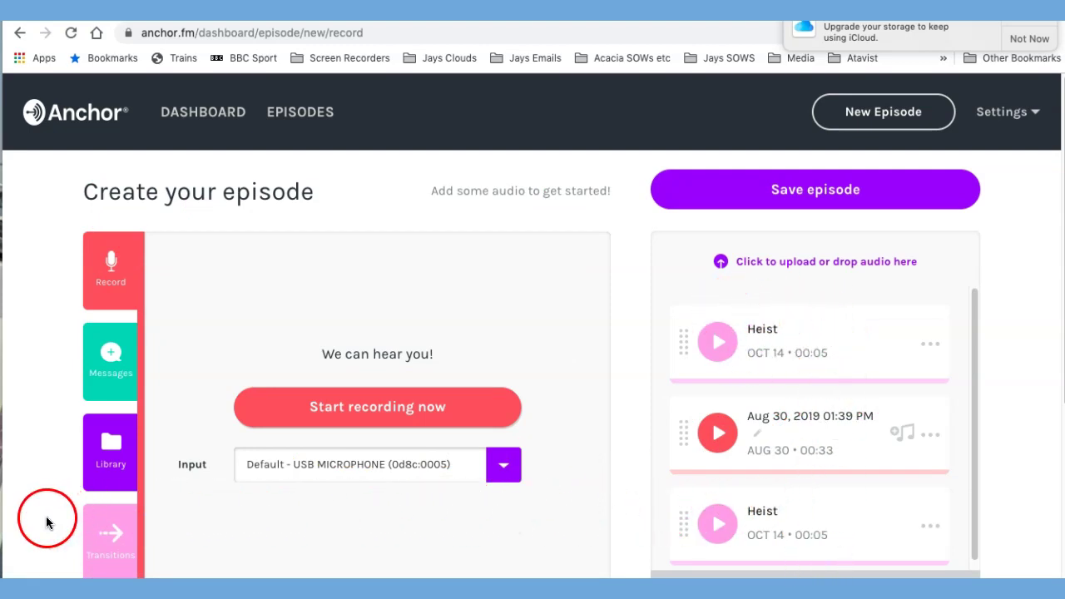
scroll(25, 549, down, 2)
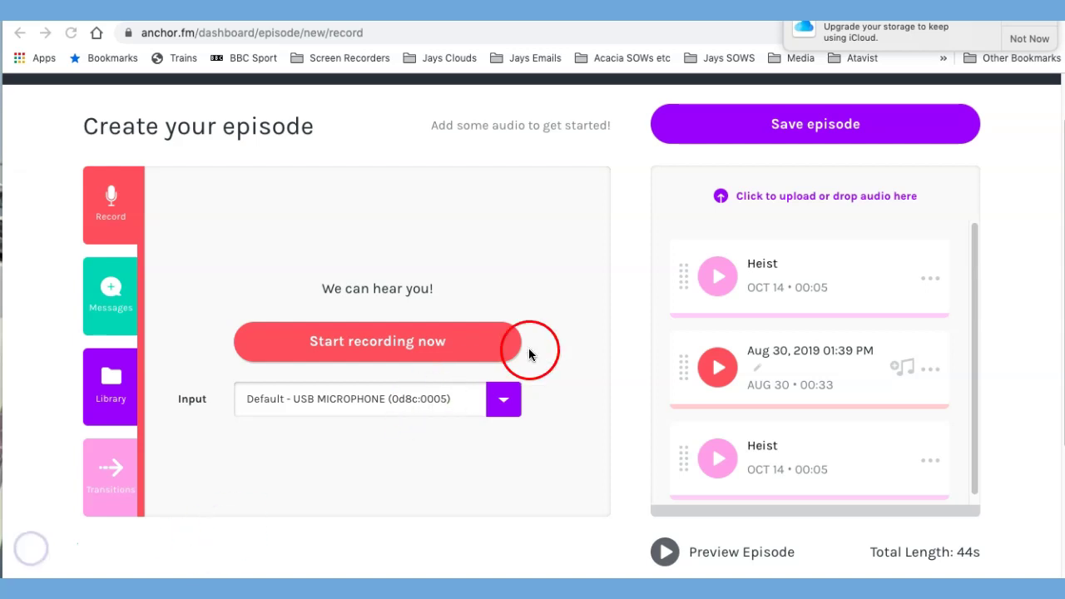
Save 'Making a short podcast with Anchor', keep the publish date as now, and publish it
click(805, 134)
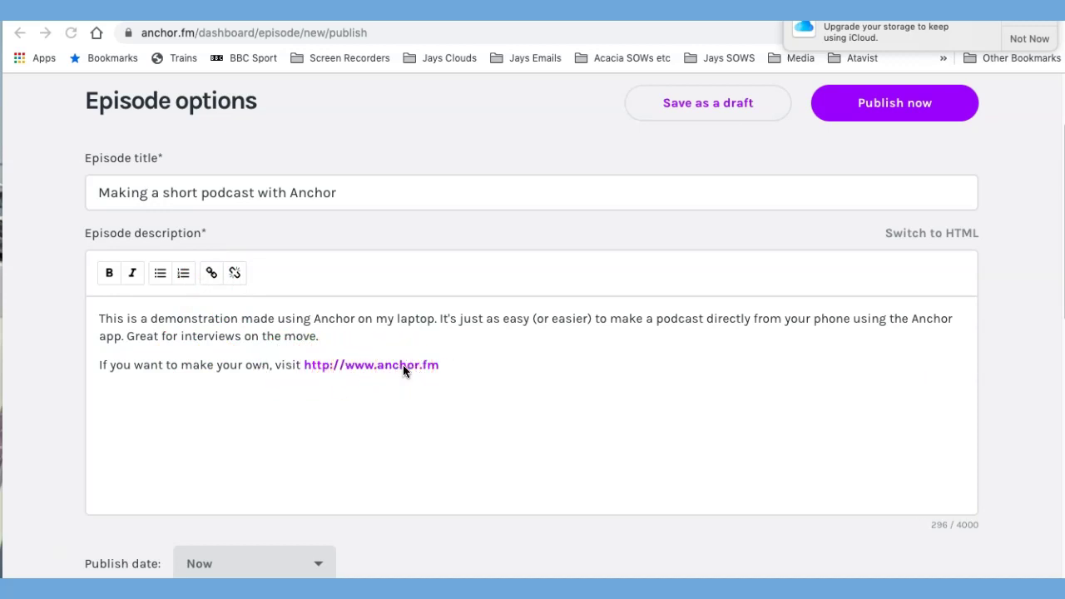
click(319, 568)
click(319, 568)
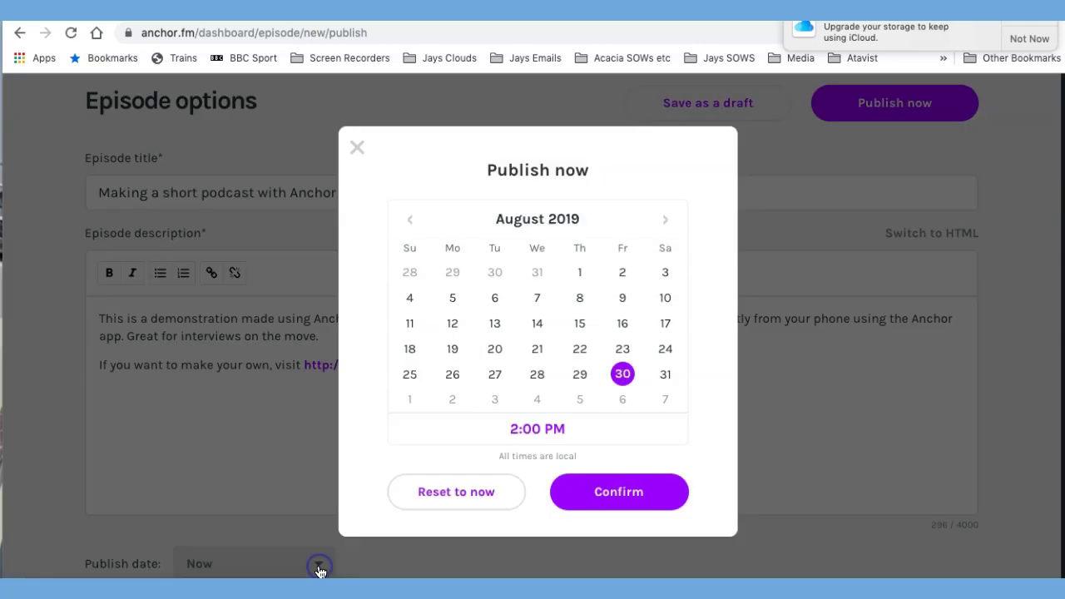
click(626, 497)
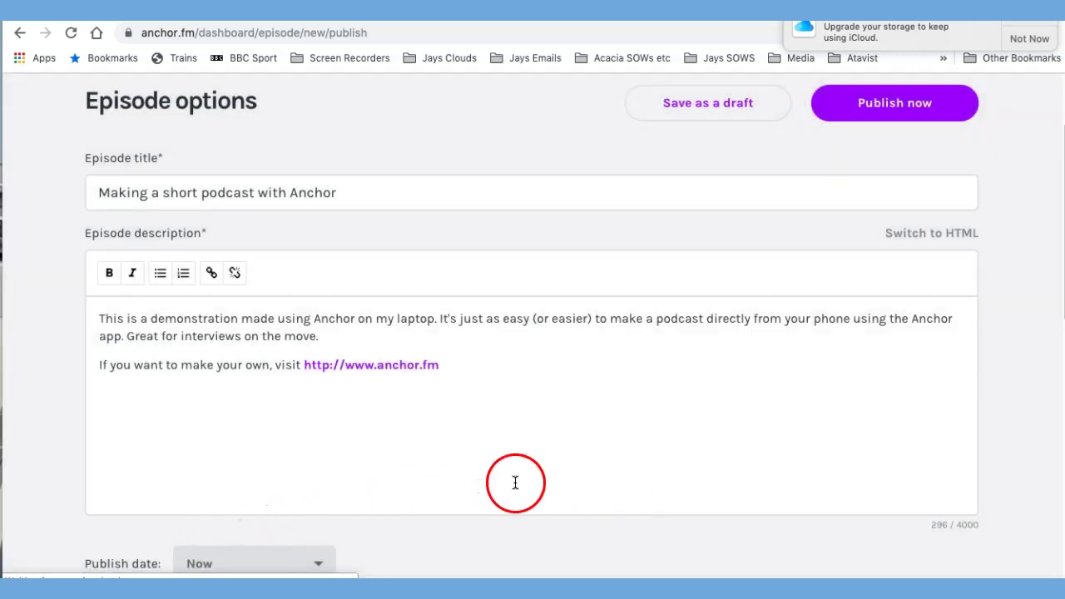
click(895, 110)
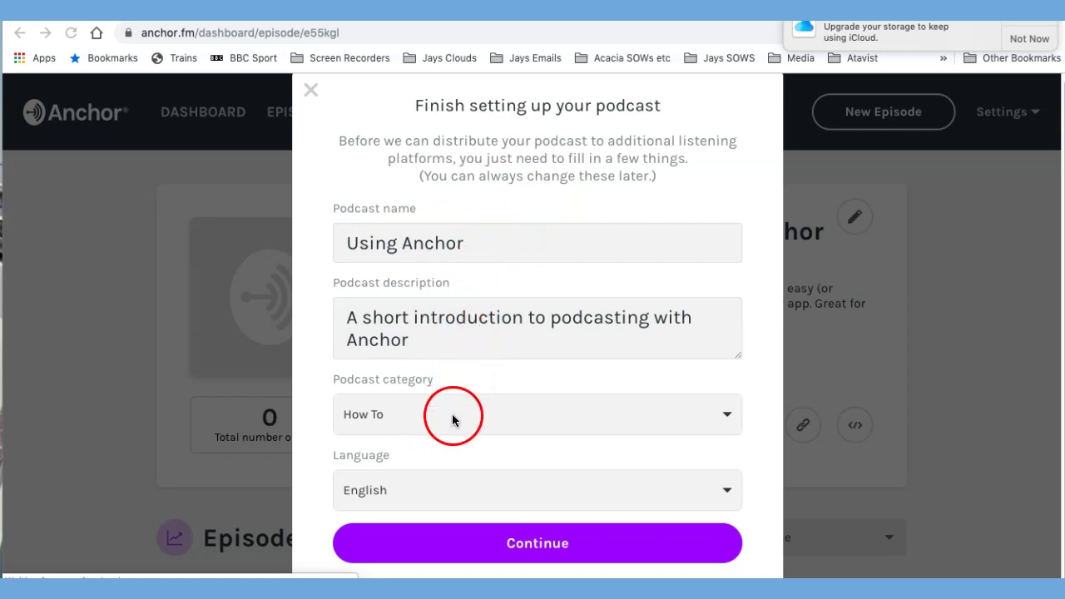
Accept the 'Using Anchor' podcast details so Anchor submits it to all major platforms
click(538, 546)
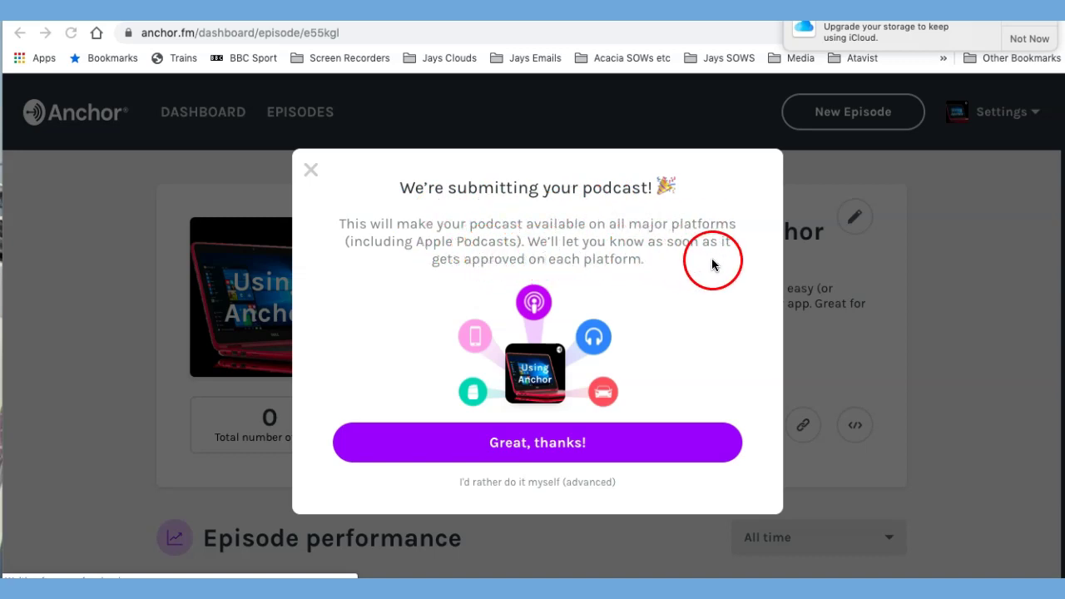
Close the submission notice and scroll through the published episode's page, plays chart and segments
click(537, 449)
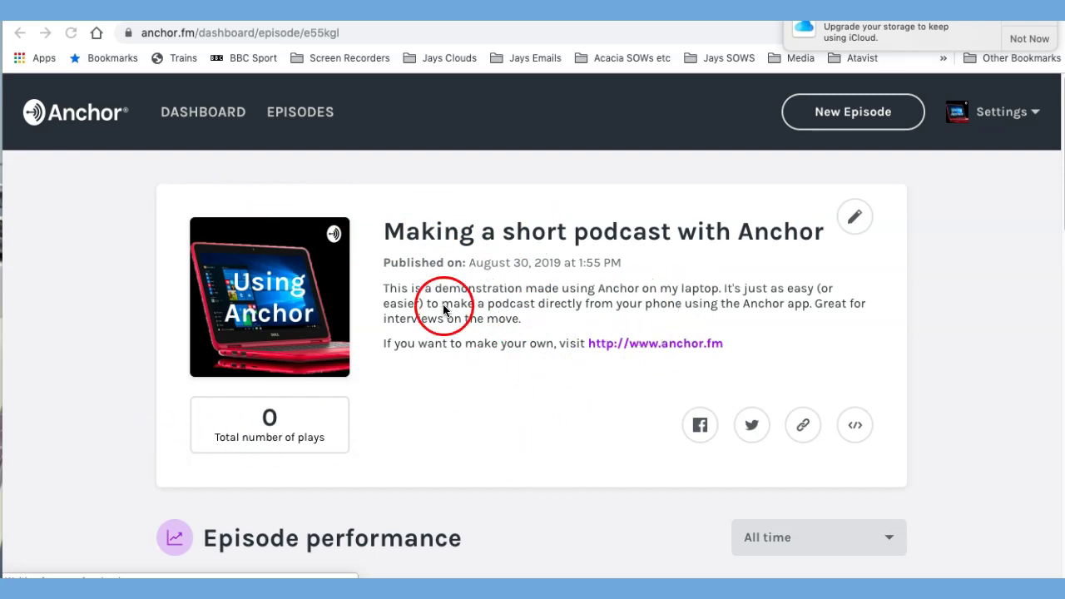
scroll(627, 306, down, 5)
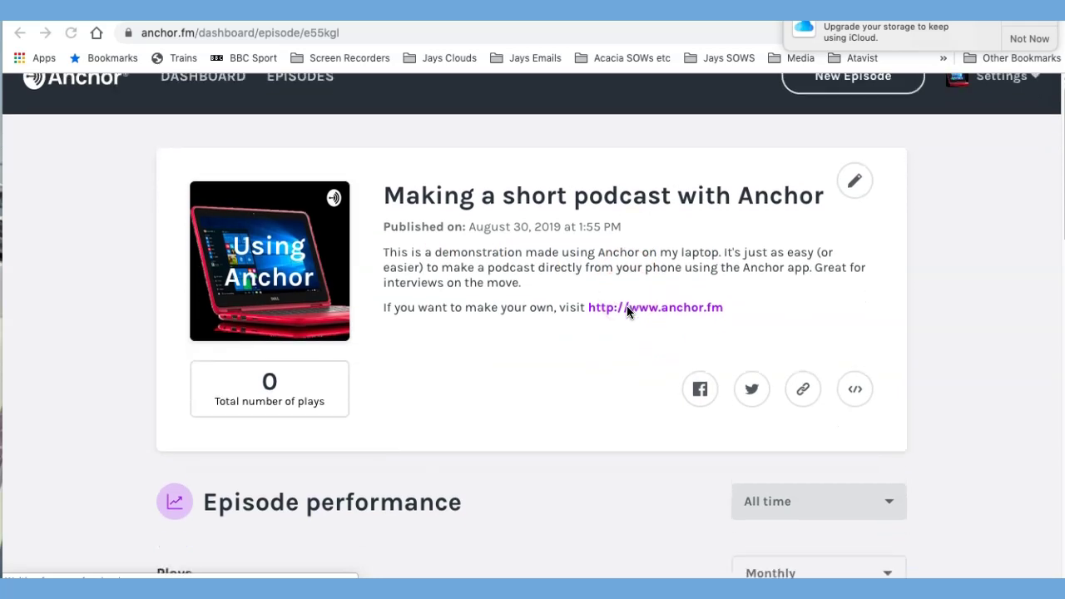
scroll(626, 306, down, 5)
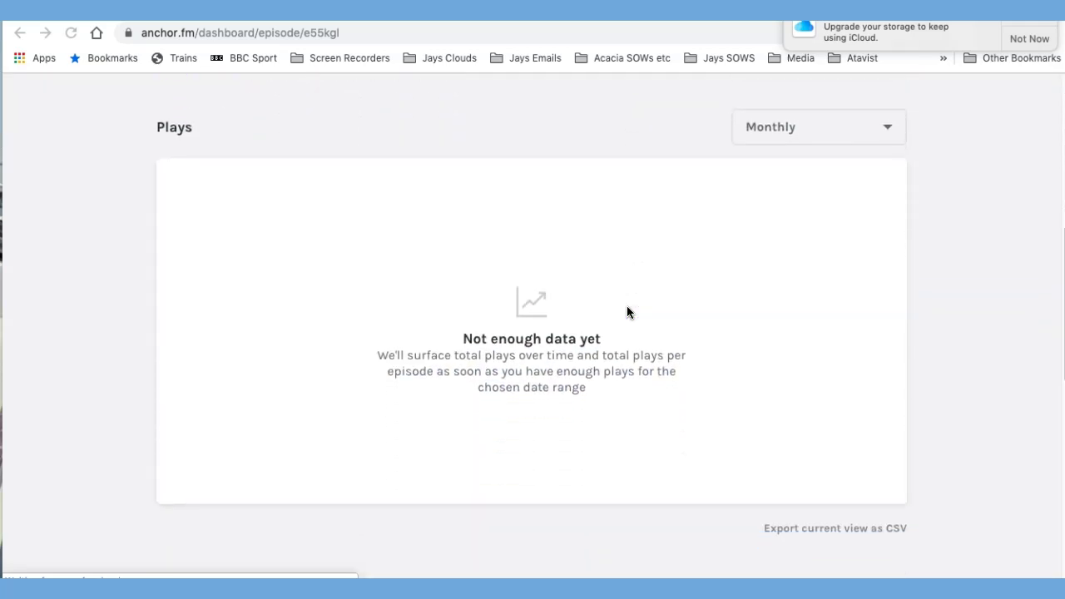
scroll(627, 312, down, 3)
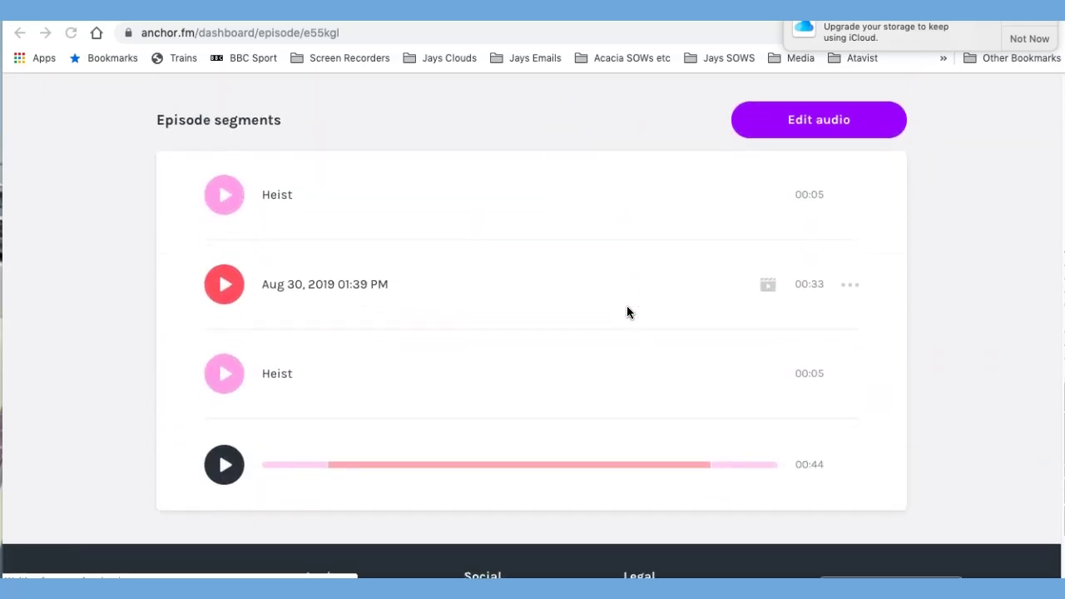
scroll(626, 312, up, 1)
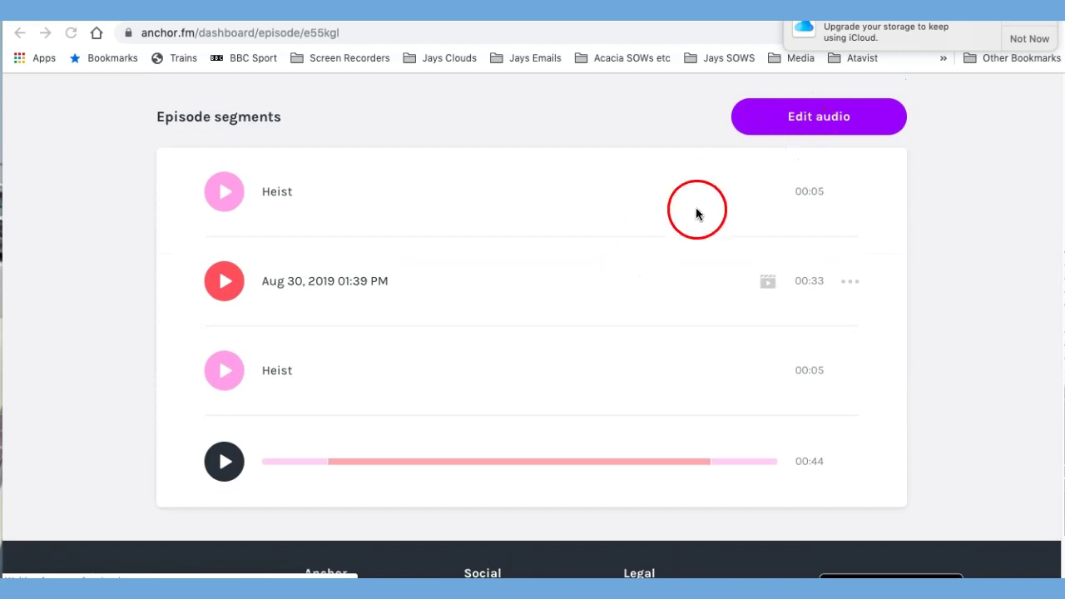
scroll(603, 388, down, 1)
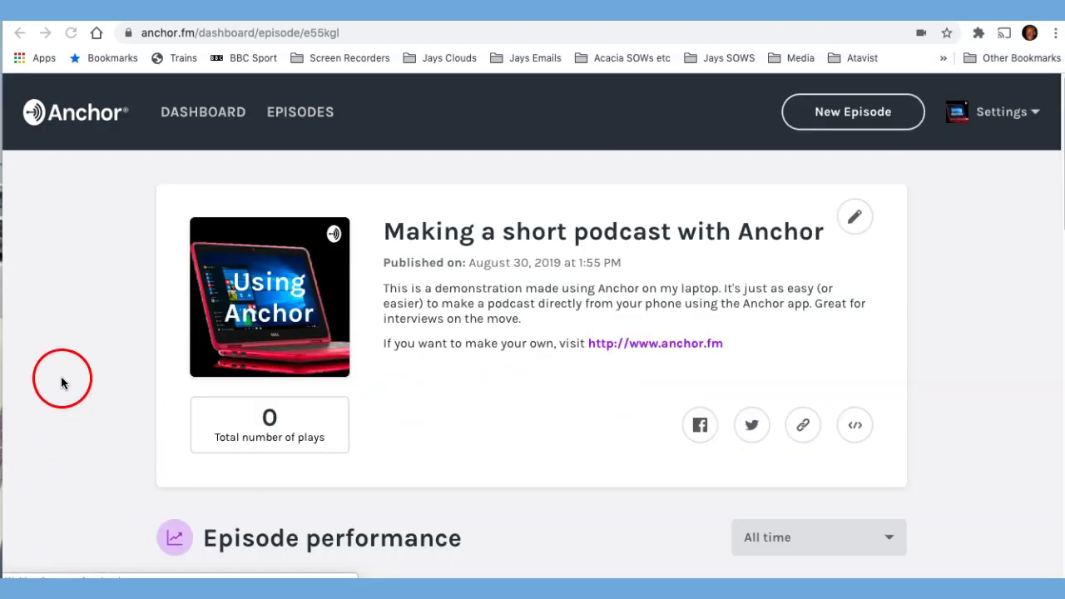
Open the 'Using Anchor' dashboard and scroll through its welcome steps
click(205, 119)
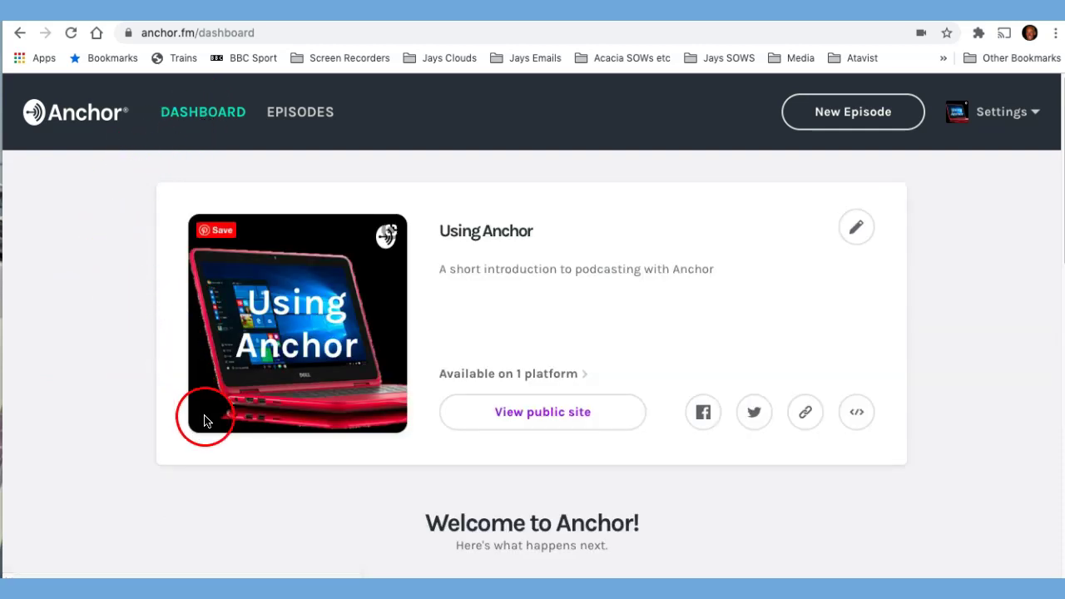
scroll(289, 456, down, 1)
scroll(289, 456, down, 1)
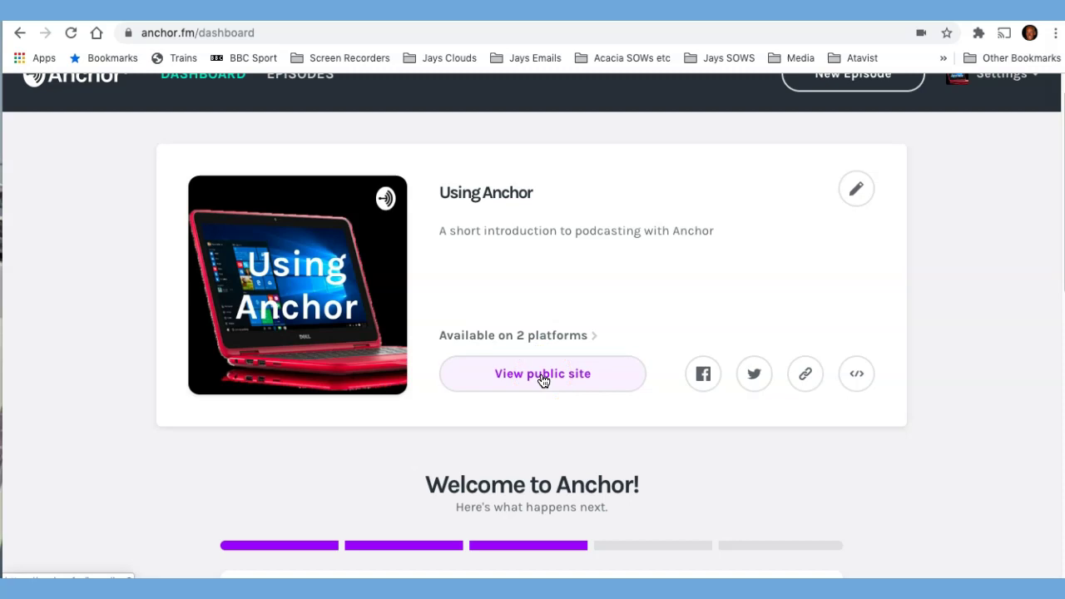
Open the podcast's public Anchor page and scroll to the episode player
click(543, 376)
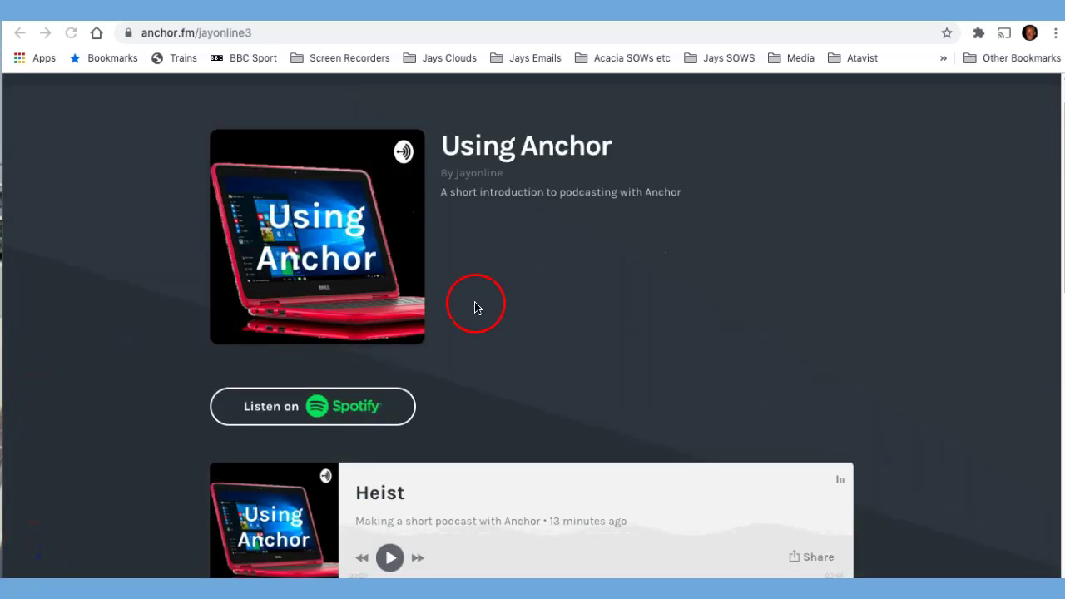
scroll(604, 348, down, 3)
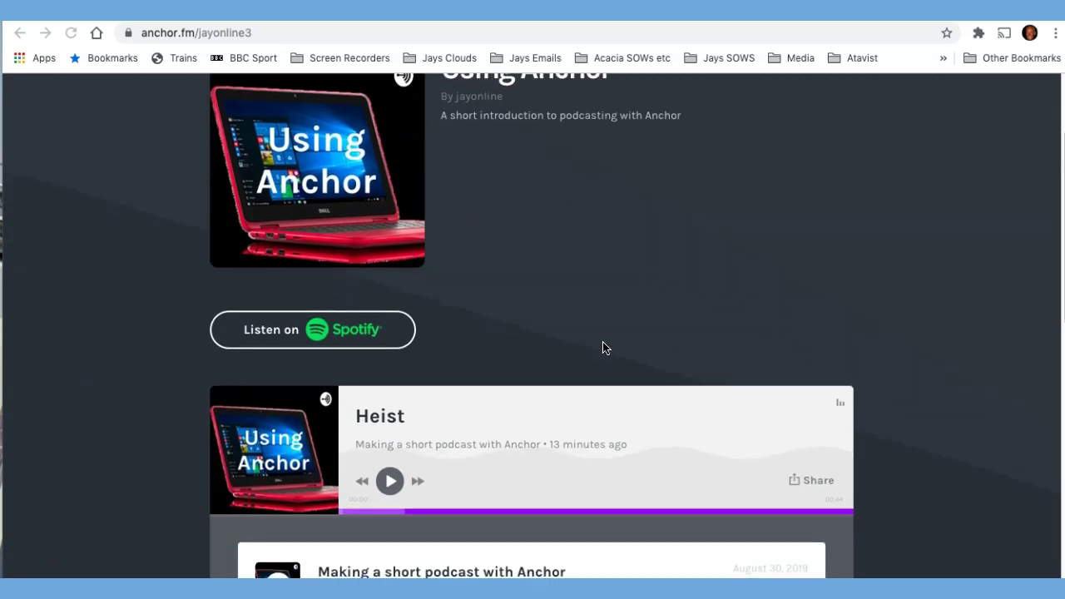
scroll(603, 344, down, 5)
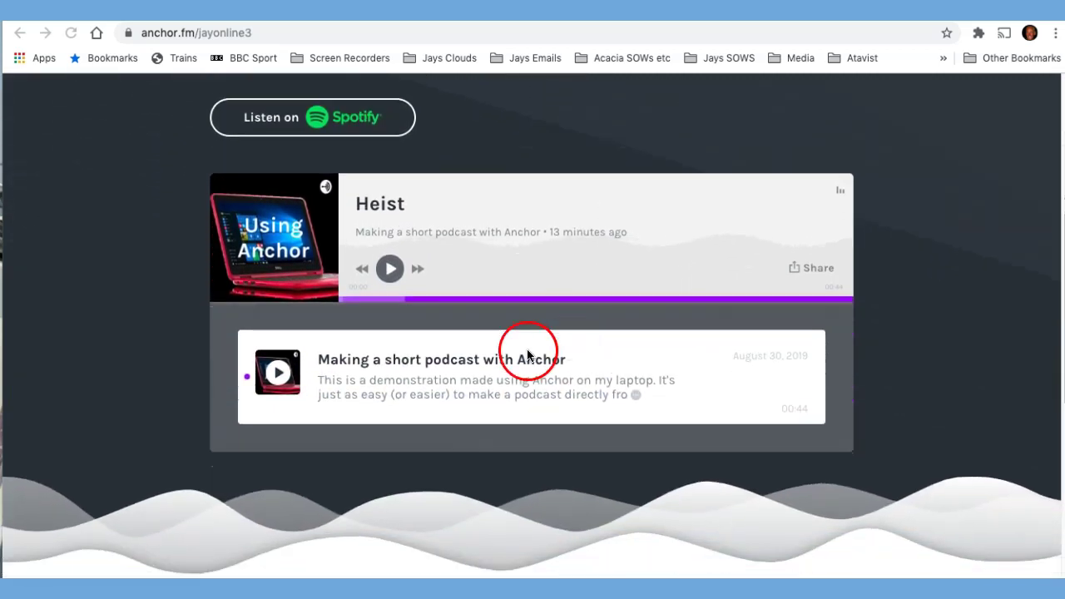
scroll(667, 287, up, 3)
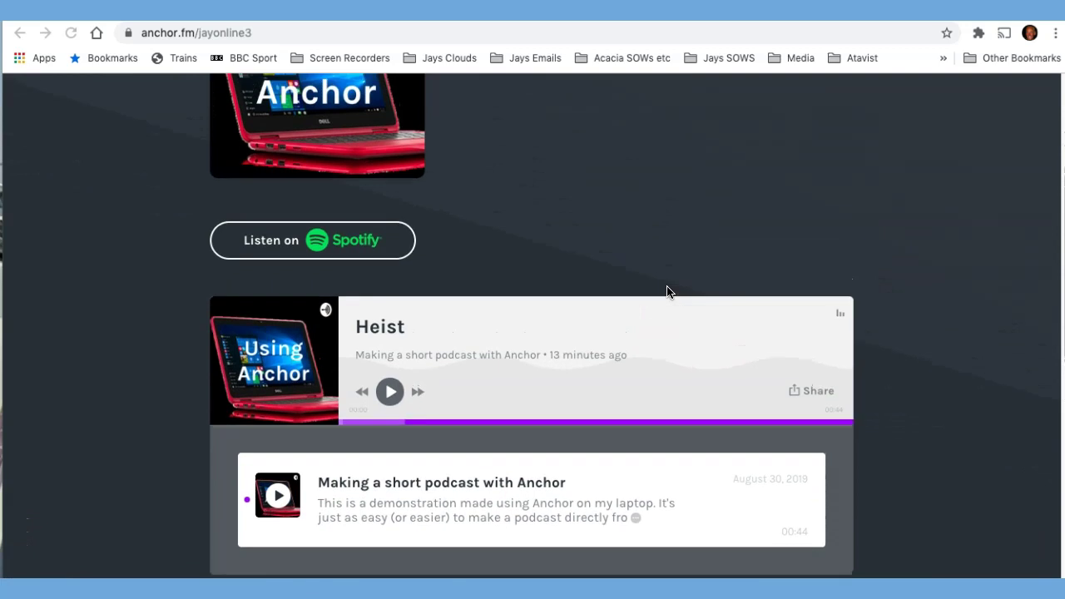
scroll(503, 408, up, 2)
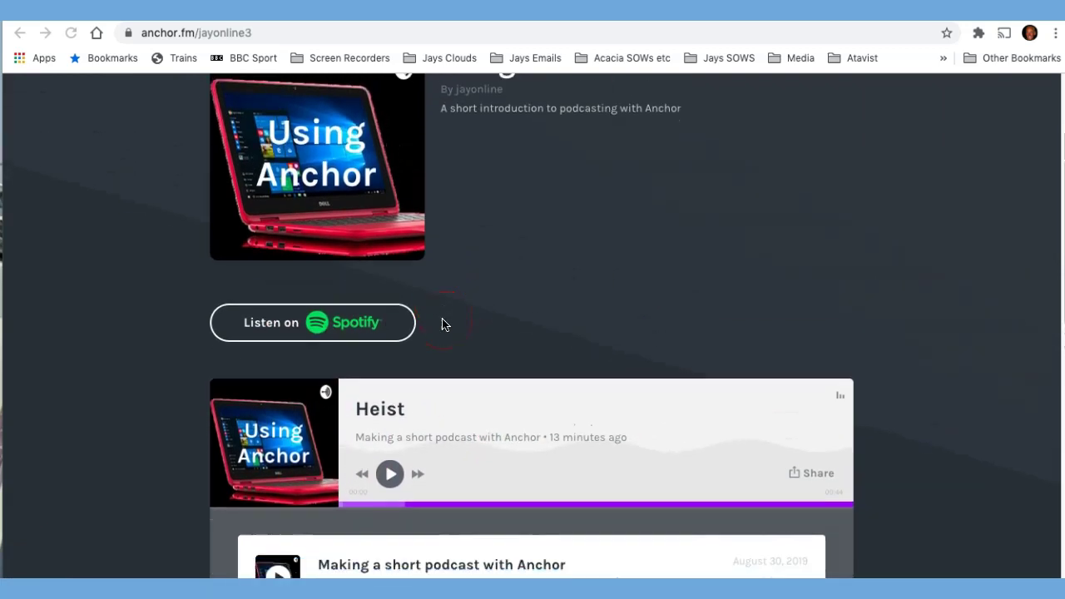
scroll(442, 324, down, 1)
Play the 00:44 episode for a short listen, then pause it
click(389, 449)
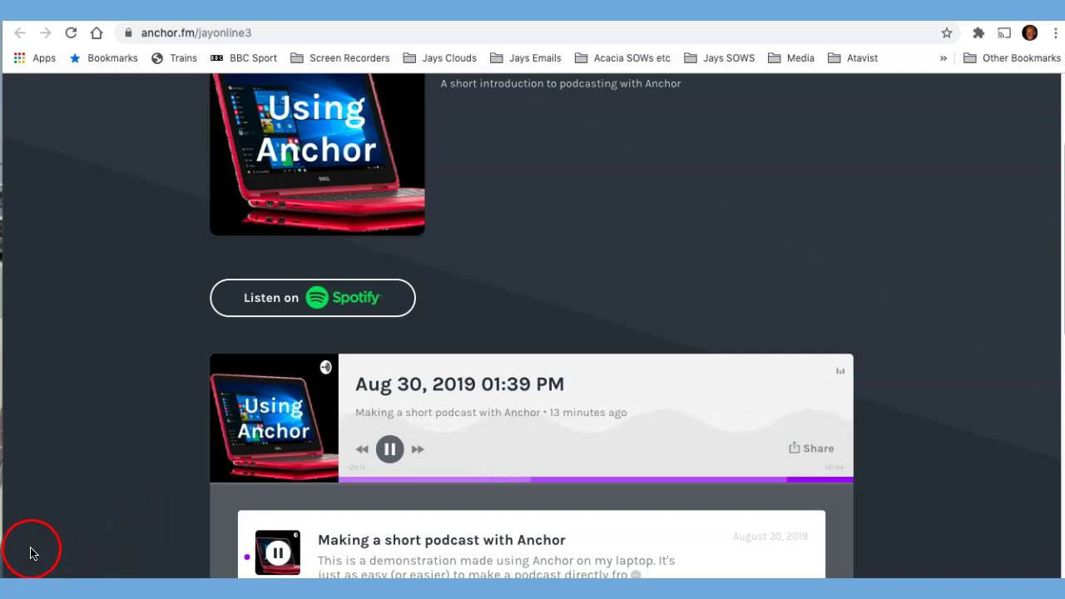
click(390, 450)
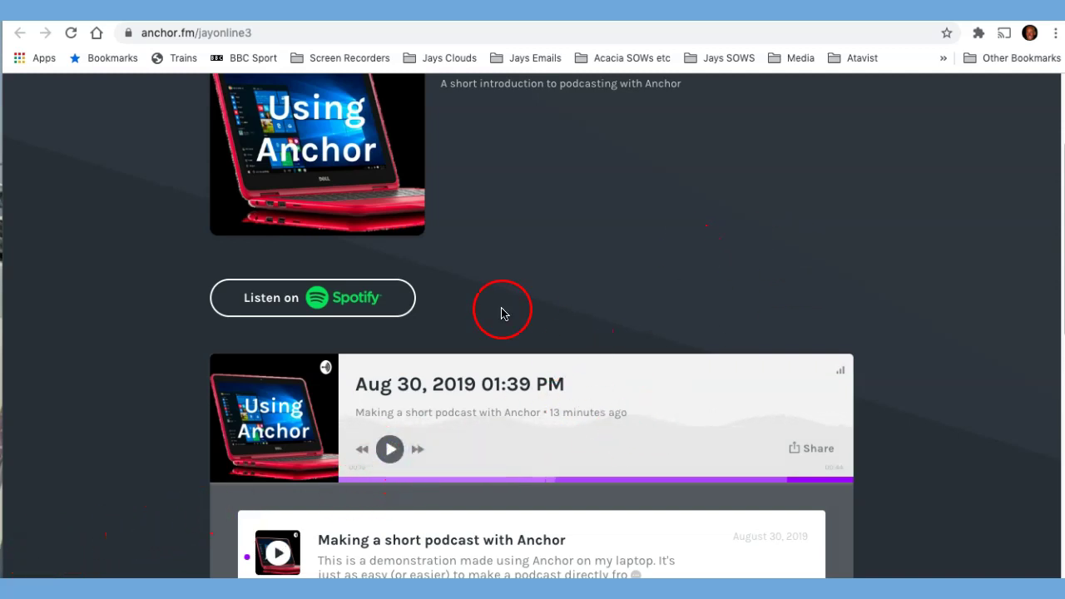
scroll(835, 326, down, 2)
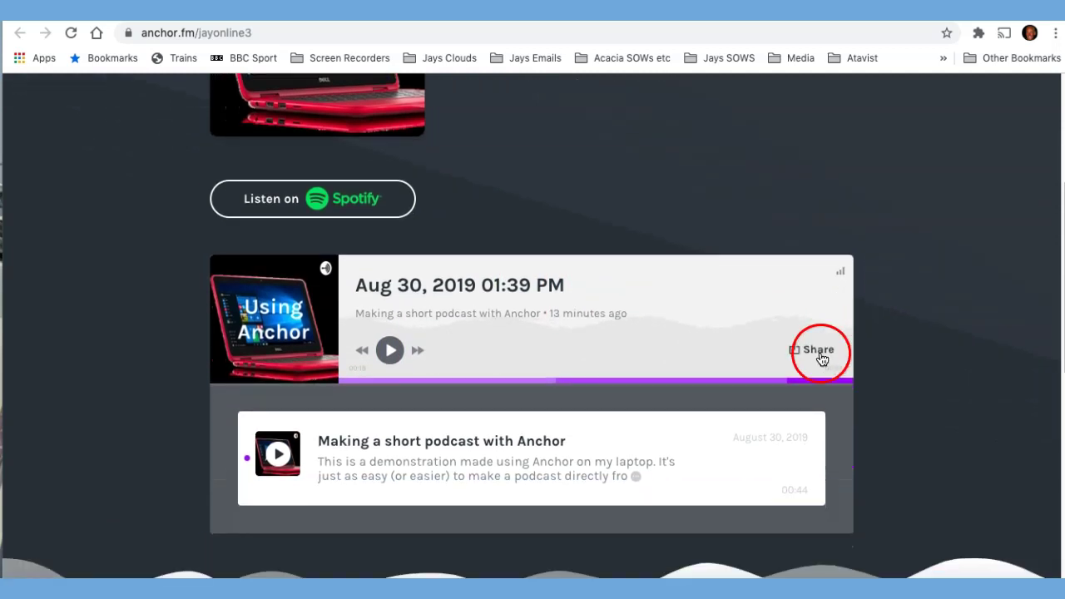
Copy the episode's iframe embed code from Share, then return to the Google Sites editor
click(821, 357)
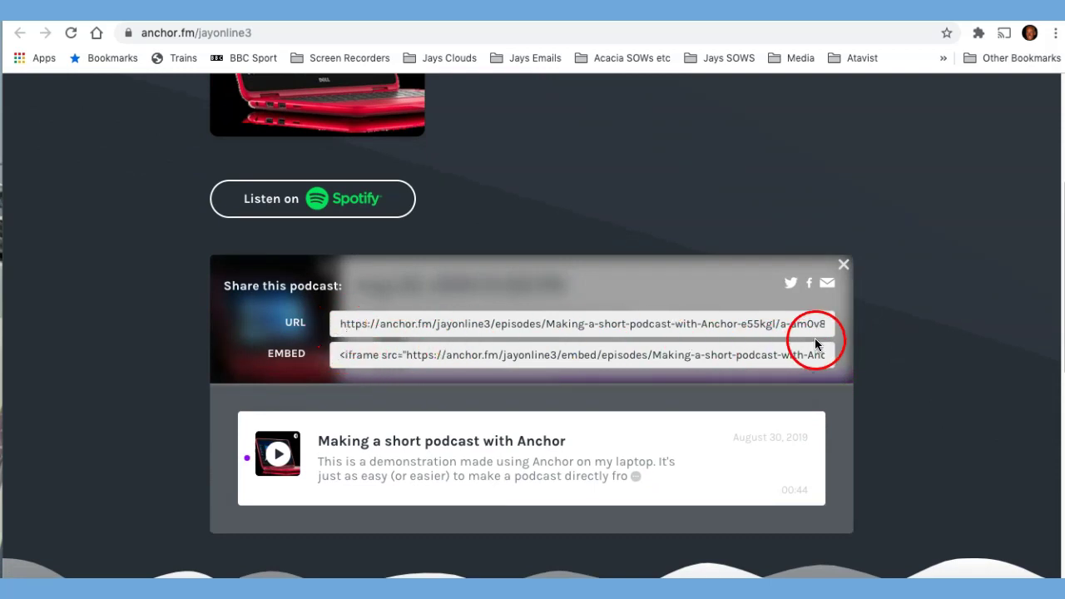
click(340, 357)
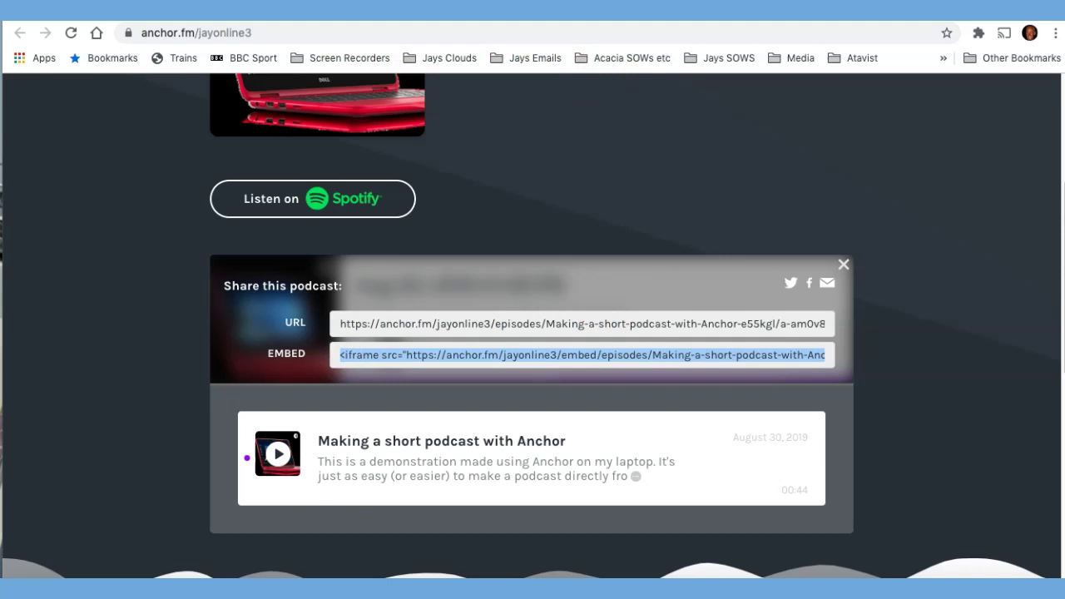
key(ctrl+Tab)
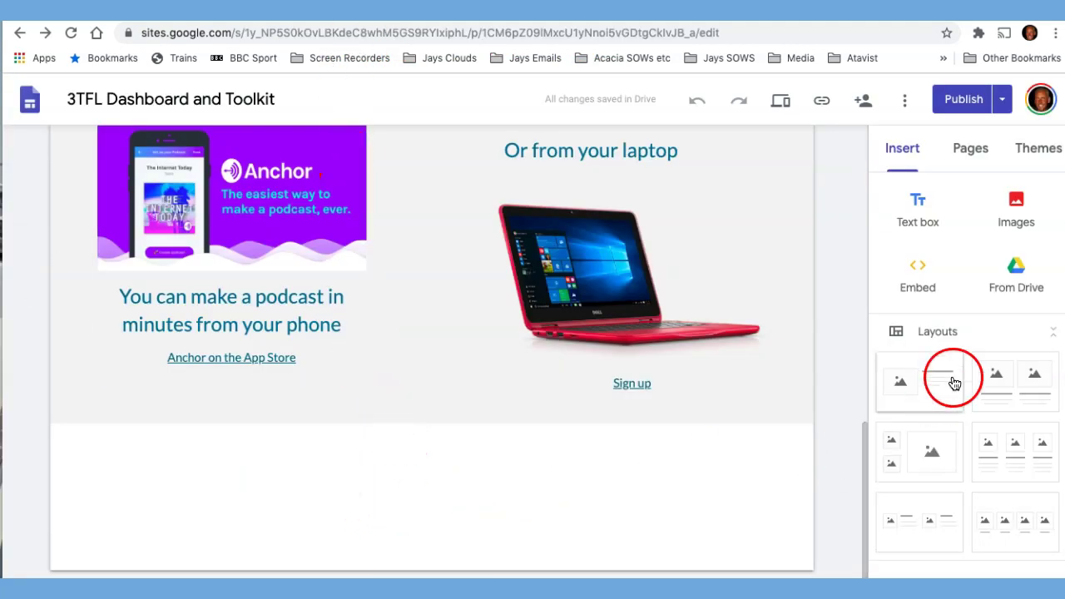
Insert the pasted Anchor iframe as an embed and shrink its box to fit the player
click(907, 268)
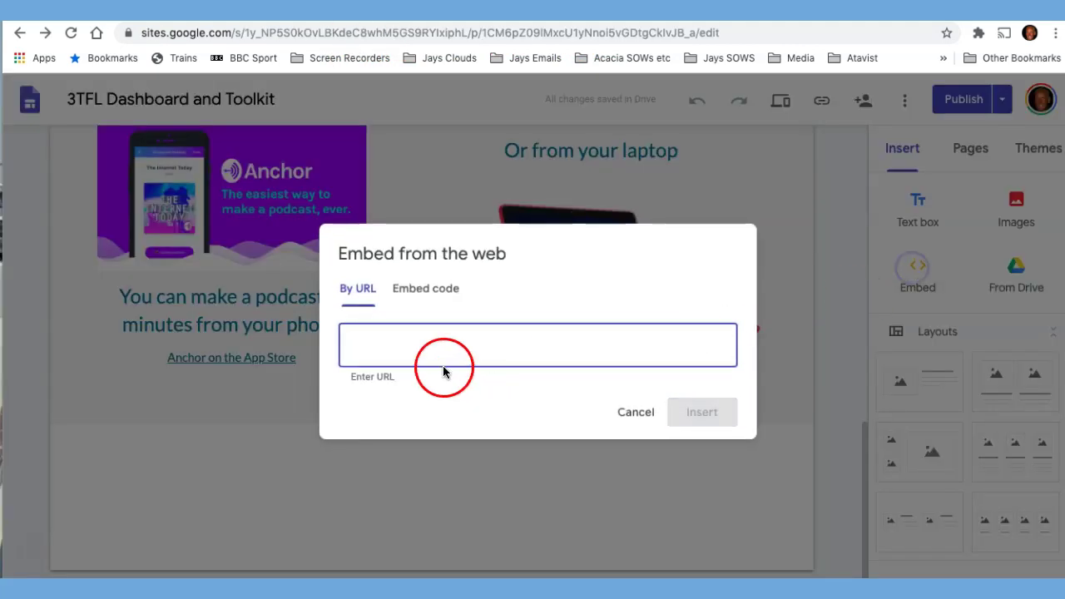
click(434, 290)
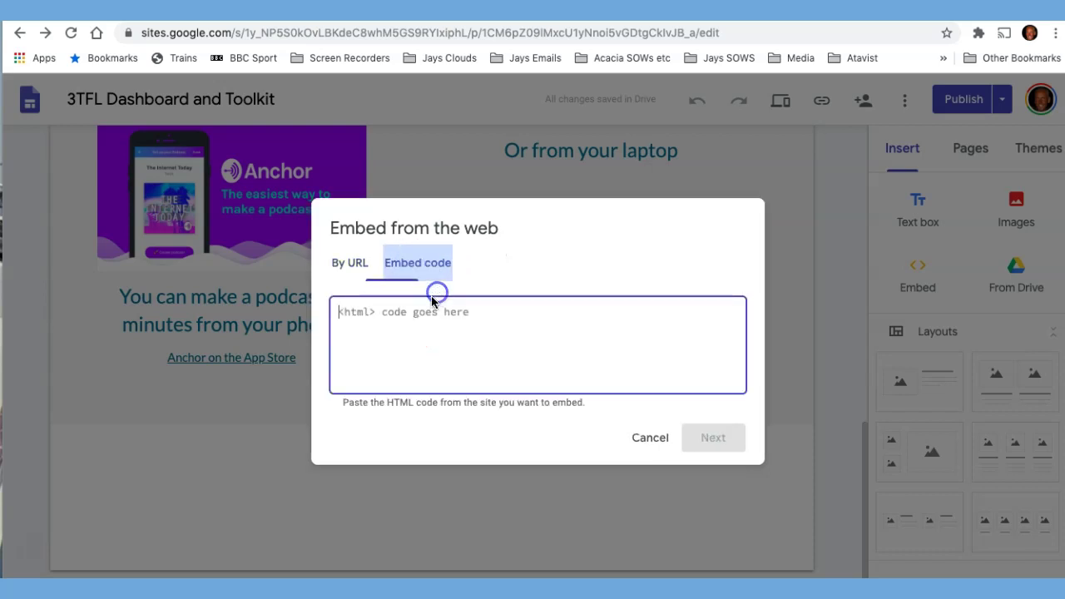
click(396, 319)
text(<iframe src="https://anchor.fm/jayonline3/embed/episodes/Making-a-short-podcast-with-Anchor-e55kgl/a-am0v8s" height="102px" width="400px" frameborder="0" scrolling="no"></iframe>)
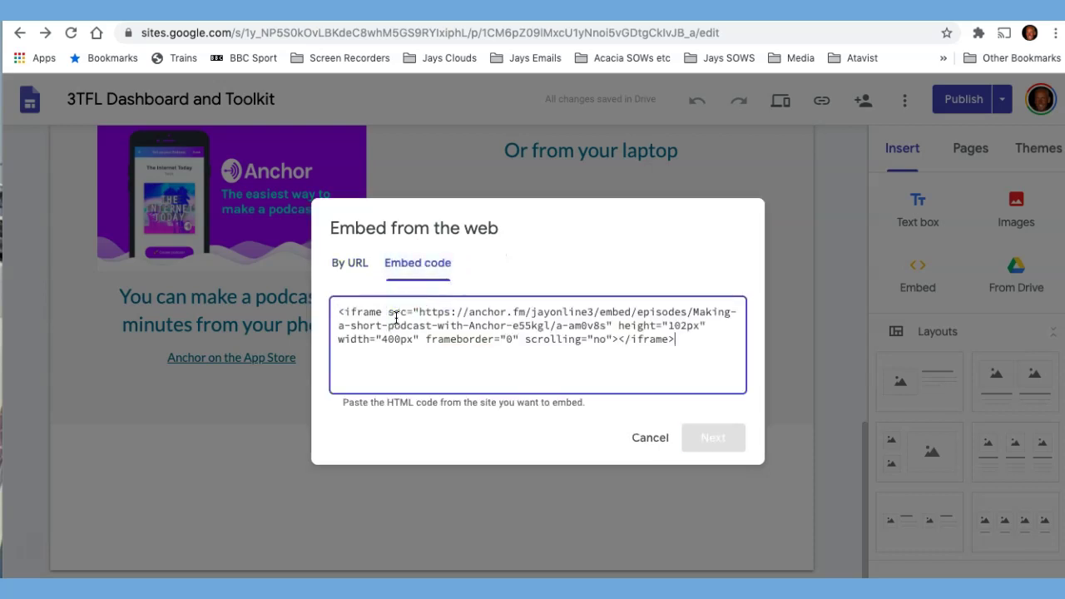
click(707, 447)
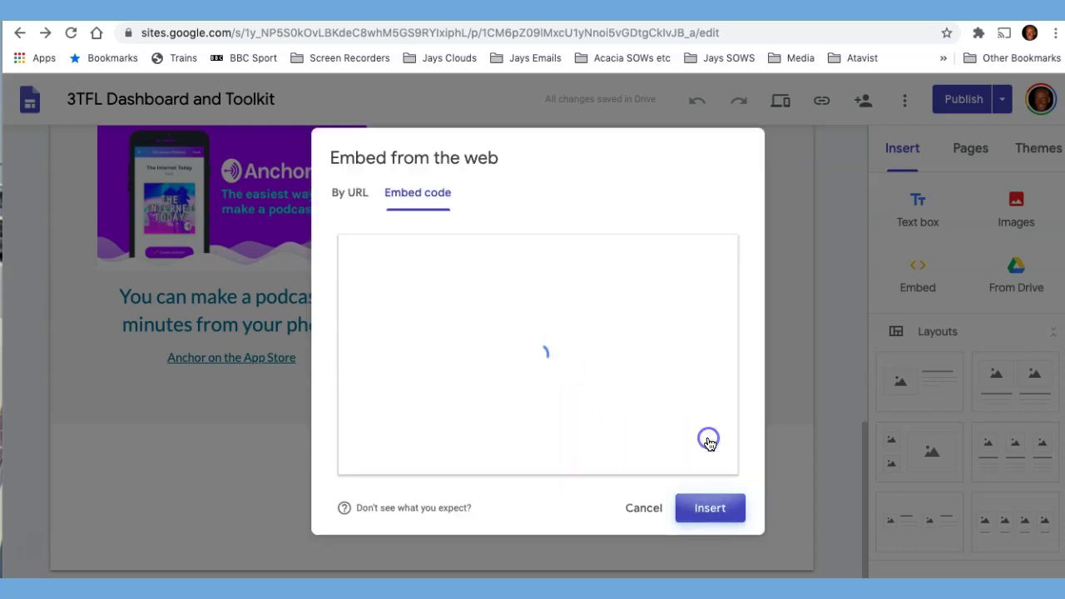
click(711, 509)
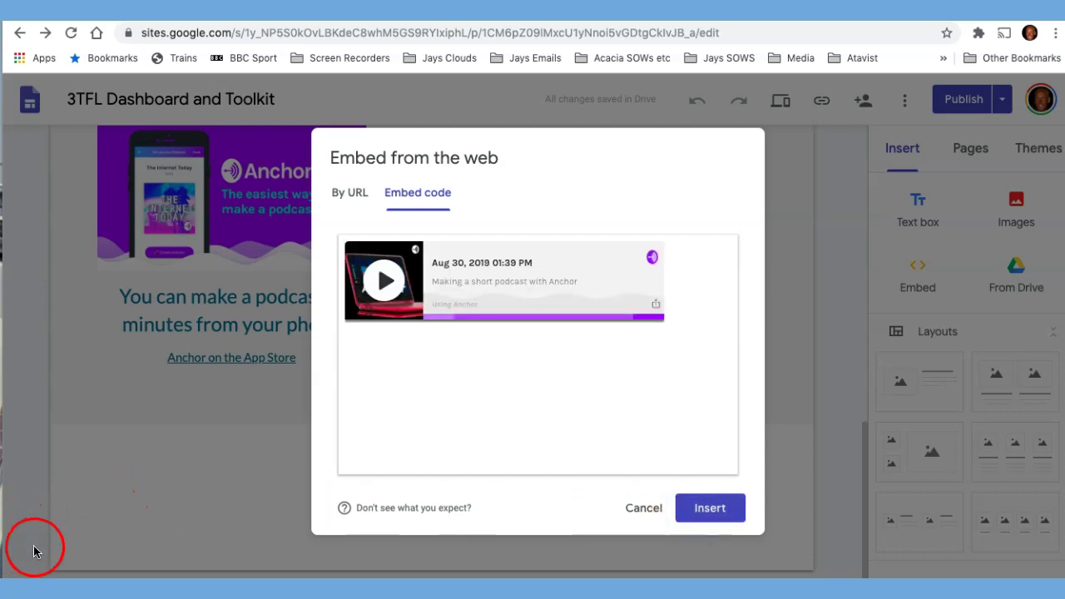
click(712, 516)
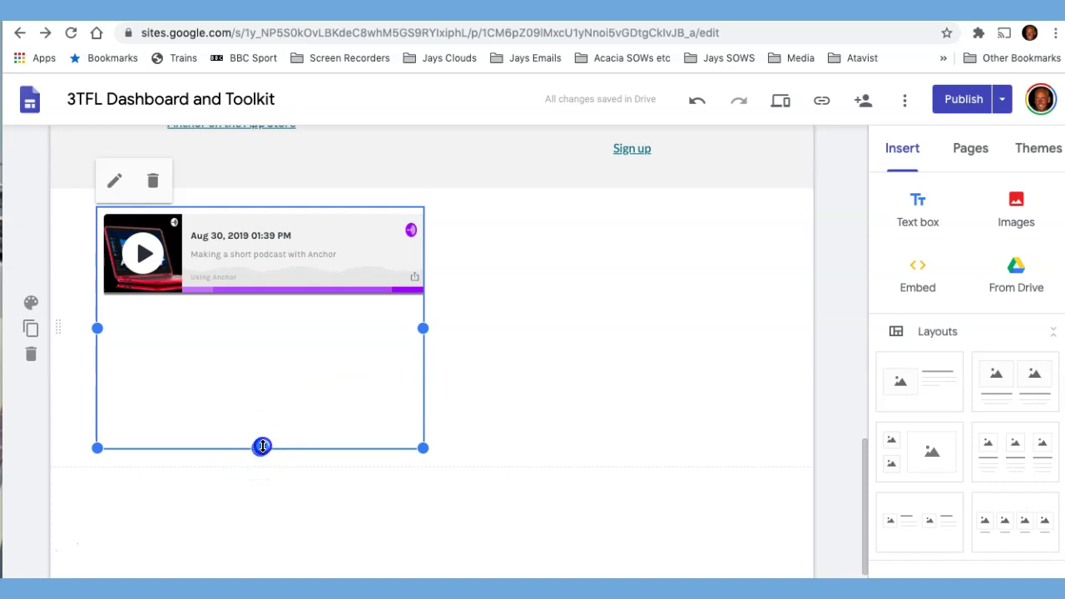
drag(262, 447, 266, 370)
drag(270, 331, 276, 311)
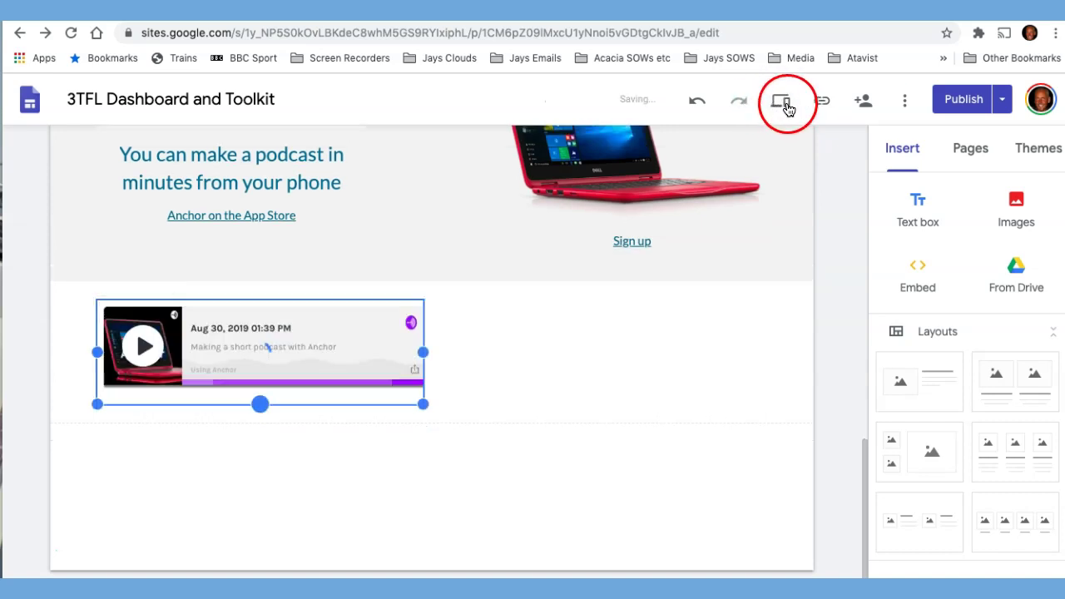
Preview the page and play, then pause, the embedded Anchor episode player
click(783, 103)
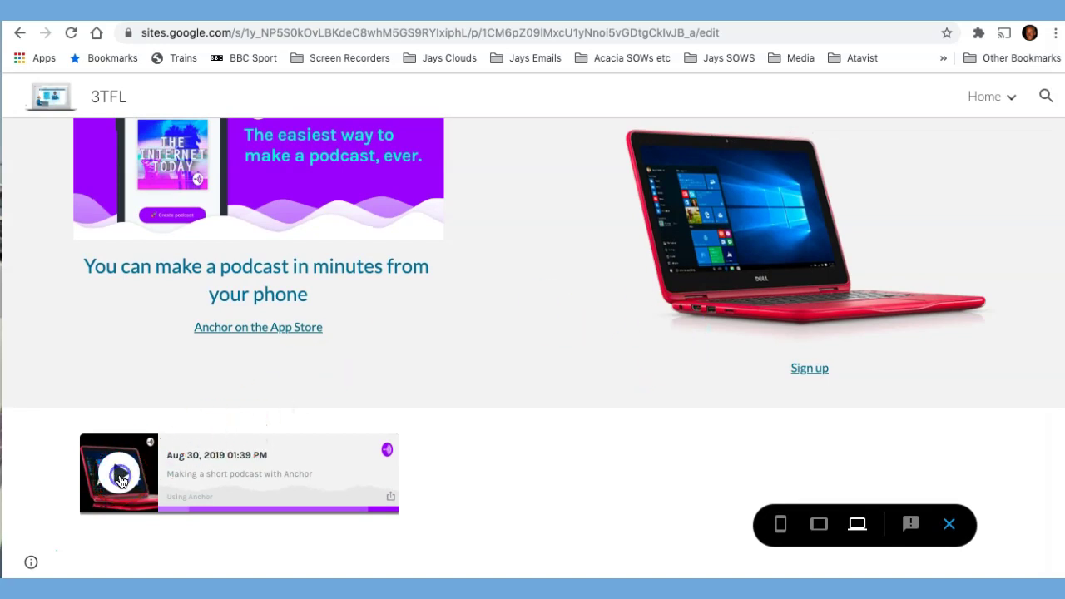
click(121, 480)
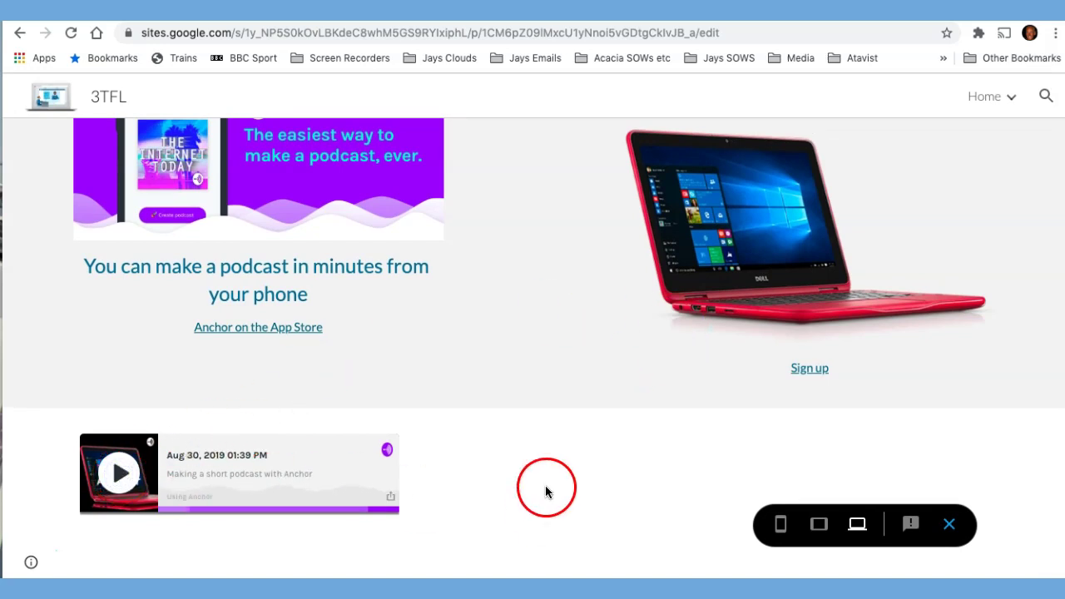
click(117, 480)
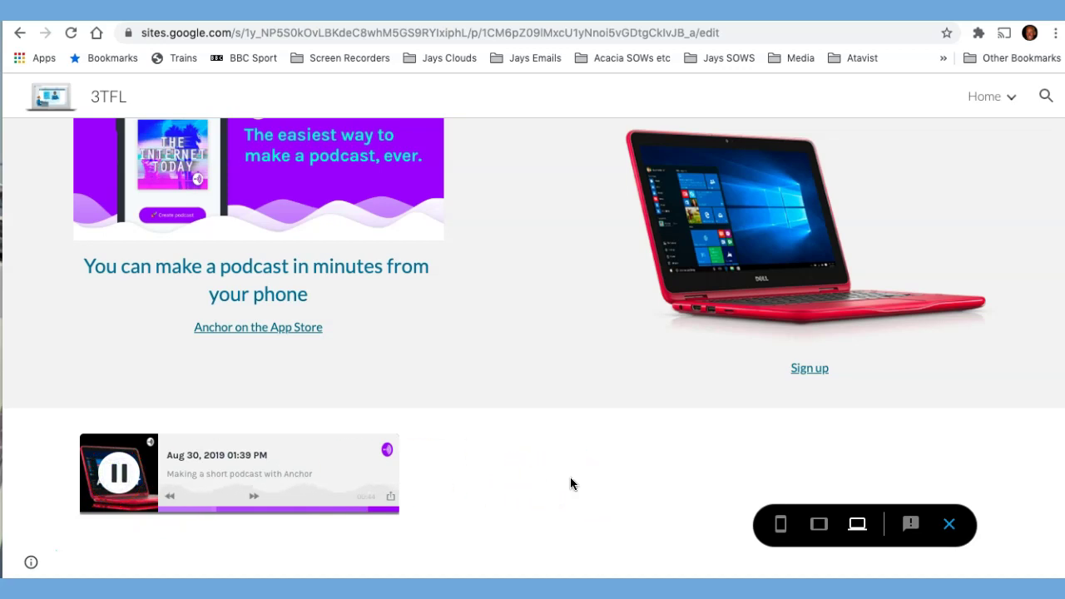
click(123, 477)
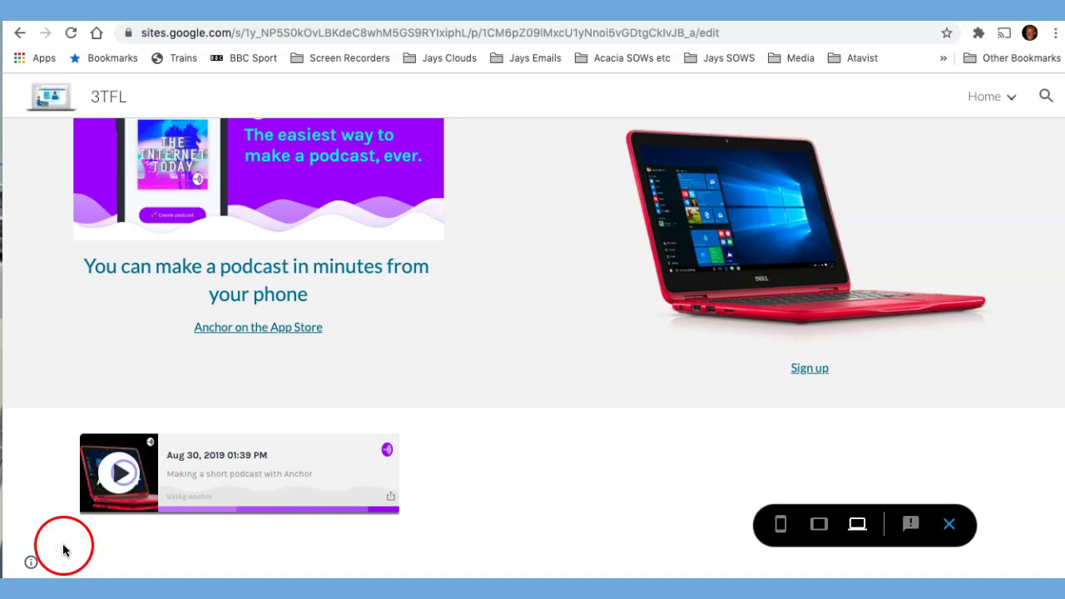